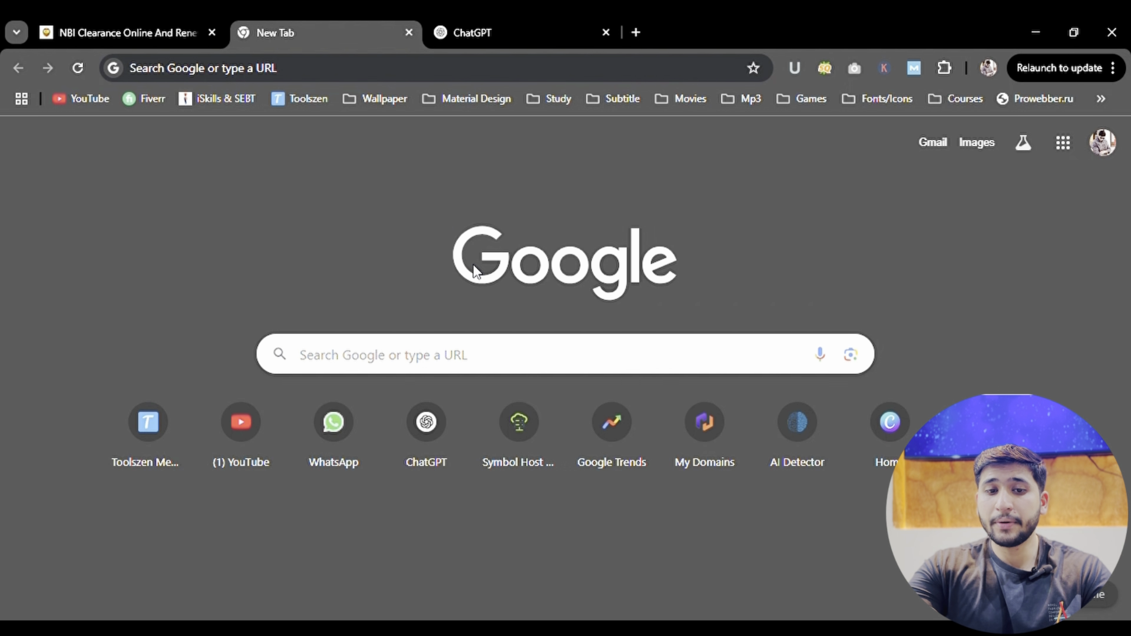
{"action": "left_click", "coordinate": [497, 354]}
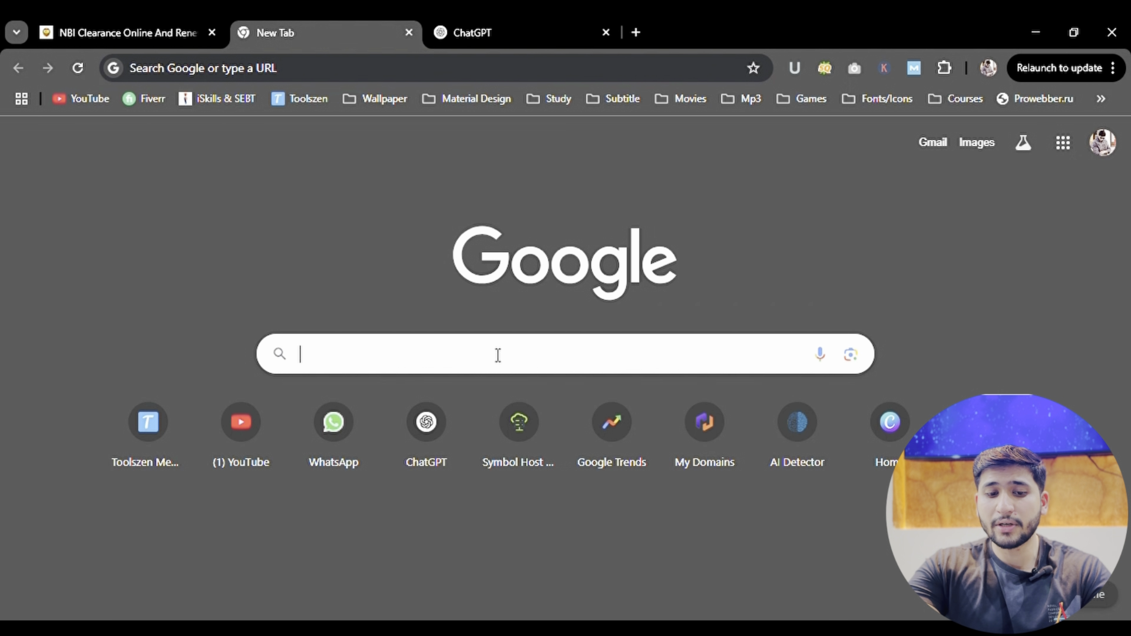
{"action": "left_click", "coordinate": [504, 220]}
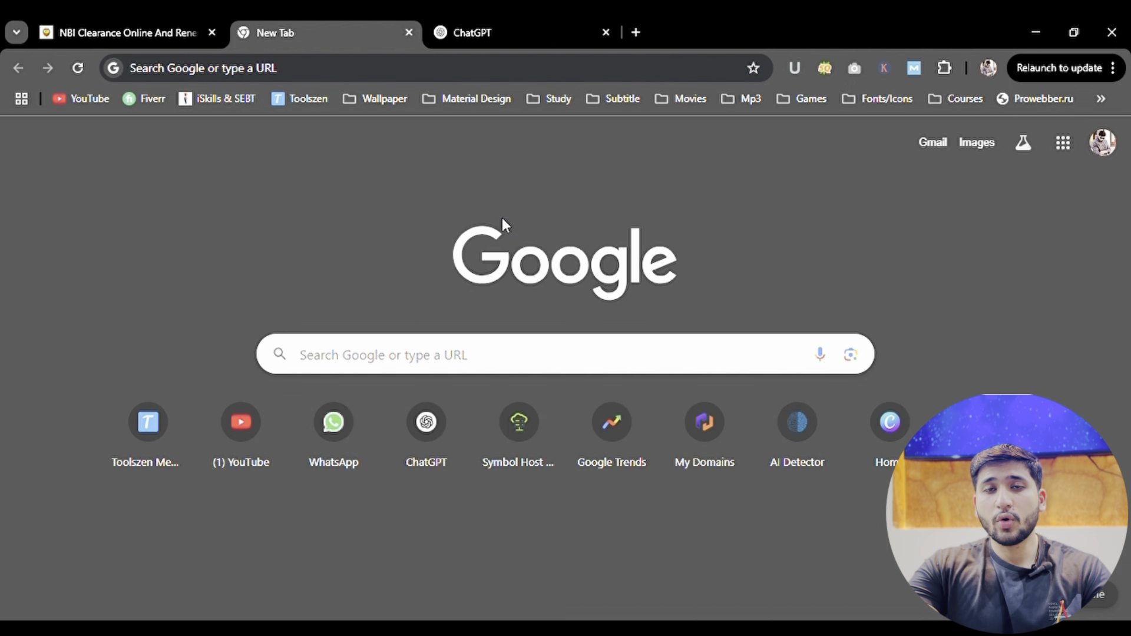
- Switch to ChatGPT and enter a prompt asking an SEO and content writing expert for details and in-depth entities on the keyword "put your keyword"
{"action": "left_click", "coordinate": [514, 17]}
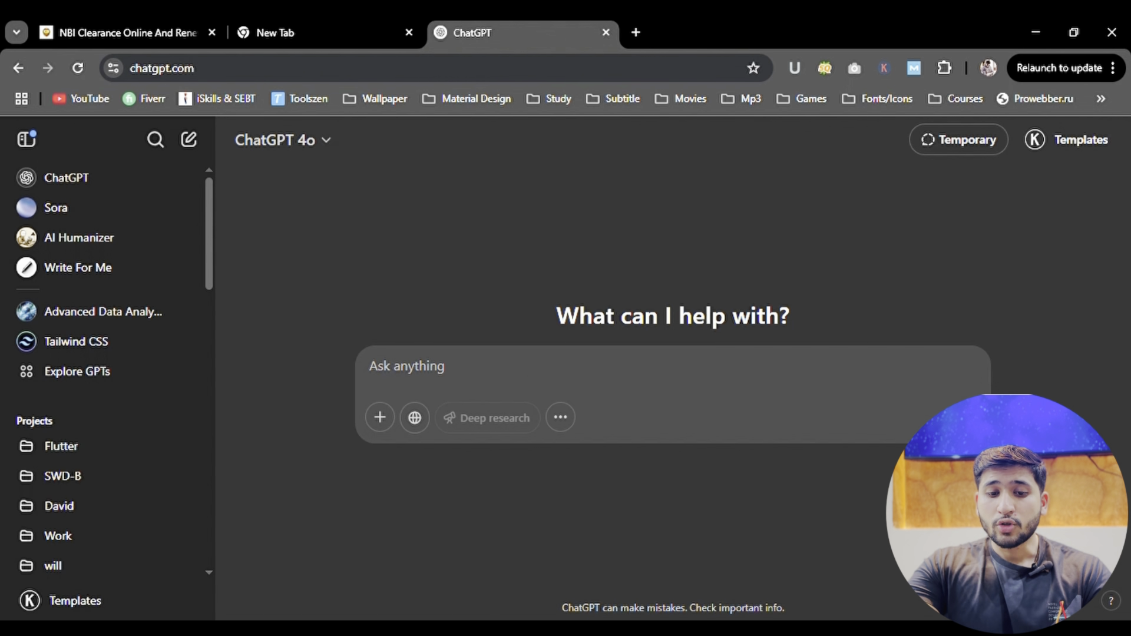
{"action": "type", "text": "Pretend to be an SEO and content writing expert who is well experienced in NLP and entities. Please give me all the details and in-depth entities on the keyword \"put your keyword\" so I can cover more helpful content for users."}
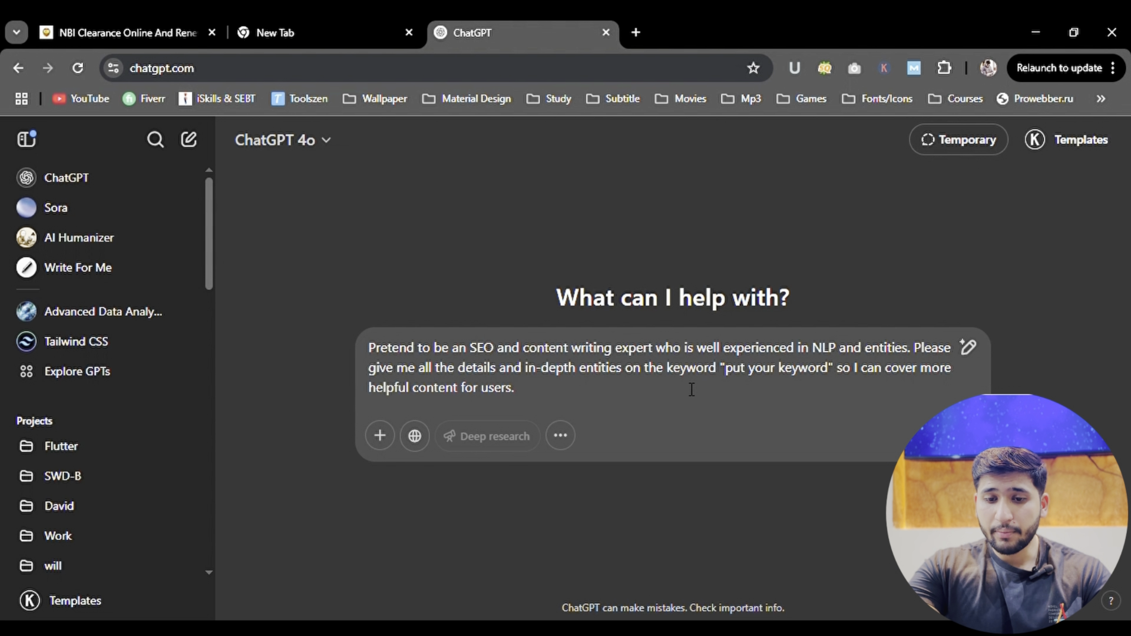
- Replace "put your keyword" in the prompt with "NBI Clearance Online" copied from the NBI Clearance page's heading, and send it
{"action": "left_click", "coordinate": [111, 41]}
{"action": "left_click_drag", "start_coordinate": [185, 305], "coordinate": [454, 308]}
{"action": "key", "text": "ctrl+c"}
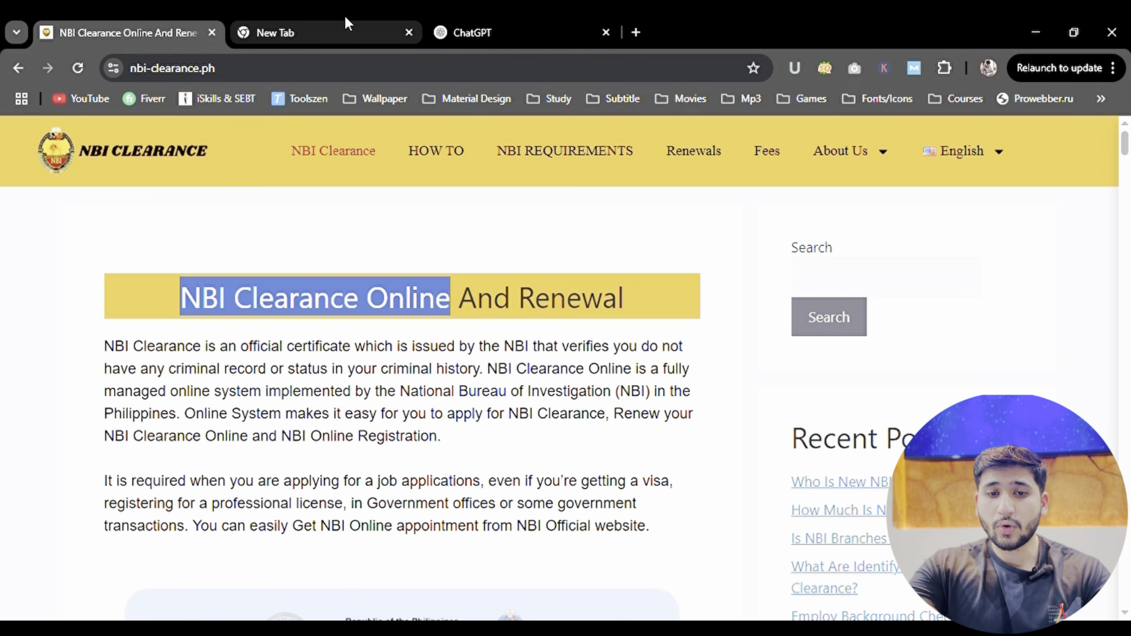
{"action": "left_click", "coordinate": [465, 32]}
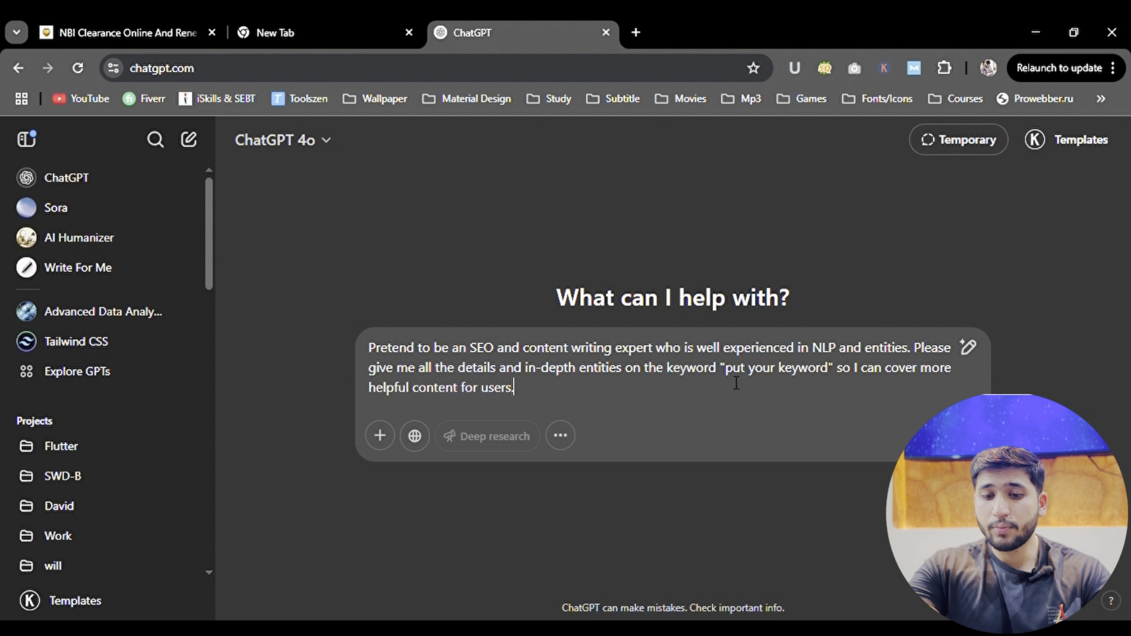
{"action": "left_click_drag", "start_coordinate": [726, 374], "coordinate": [834, 376]}
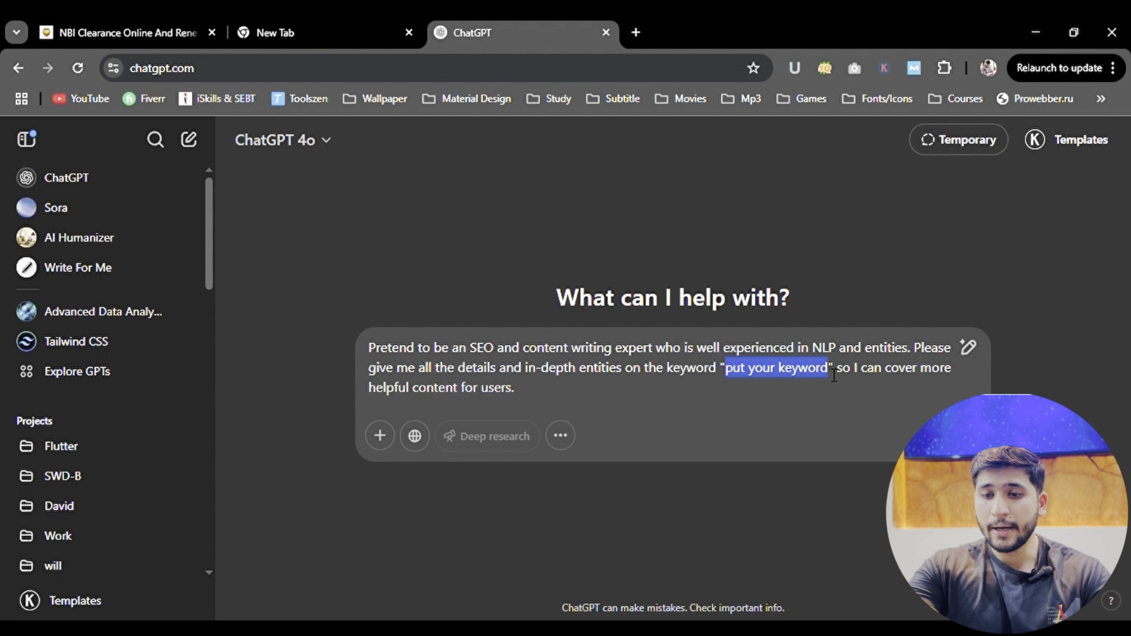
{"action": "key", "text": "ctrl+v"}
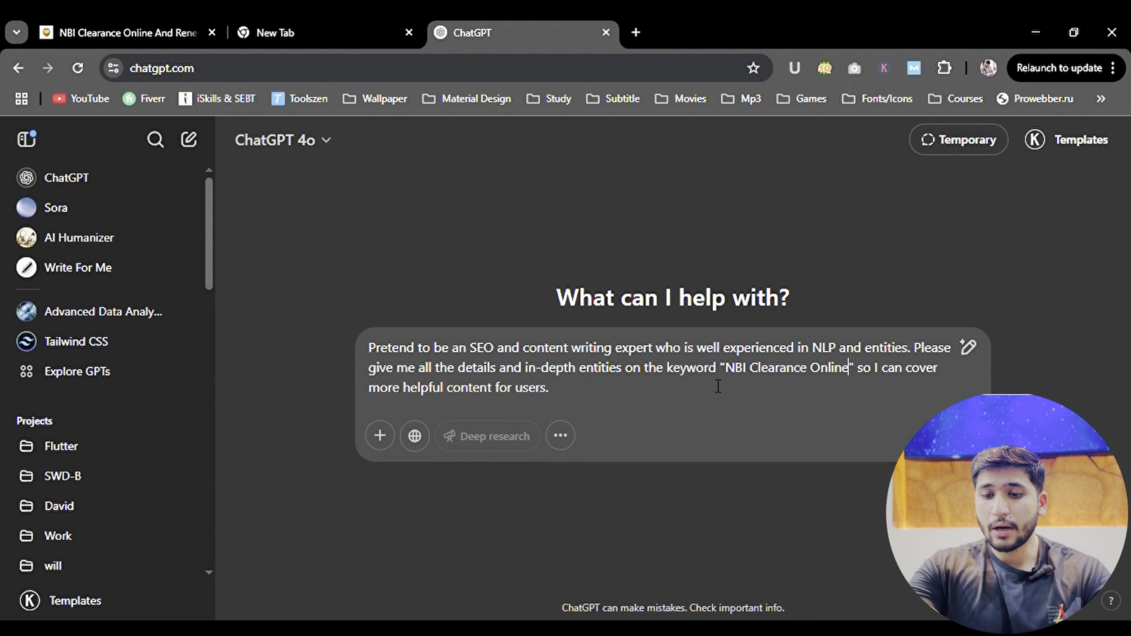
{"action": "key", "text": "Return"}
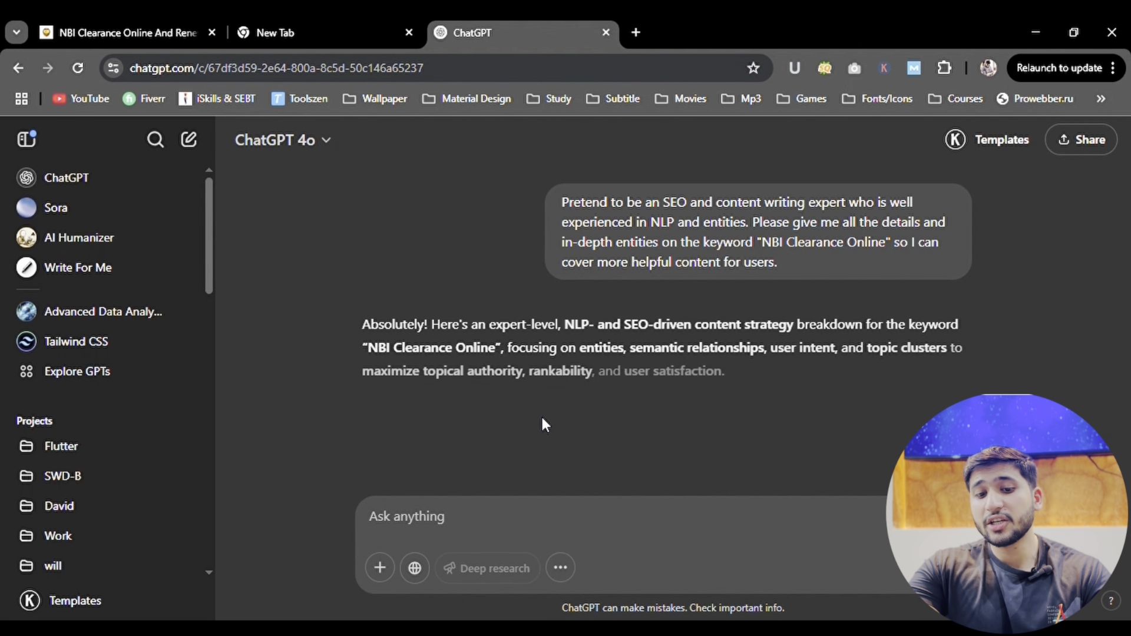
- Review the generated keyword breakdown, including the search intent questions and the entity lists for NBI Clearance Online
{"action": "scroll", "coordinate": [541, 415], "scroll_direction": "down", "scroll_amount": 3}
{"action": "scroll", "coordinate": [541, 415], "scroll_direction": "down", "scroll_amount": 1}
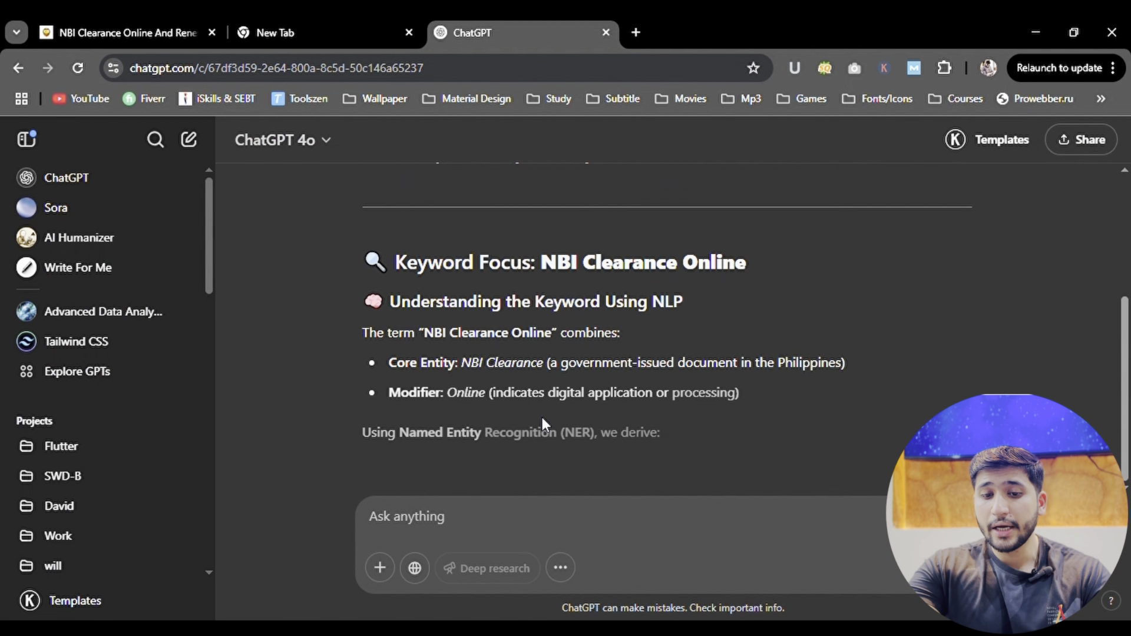
{"action": "scroll", "coordinate": [512, 362], "scroll_direction": "down", "scroll_amount": 2}
{"action": "scroll", "coordinate": [512, 363], "scroll_direction": "down", "scroll_amount": 3}
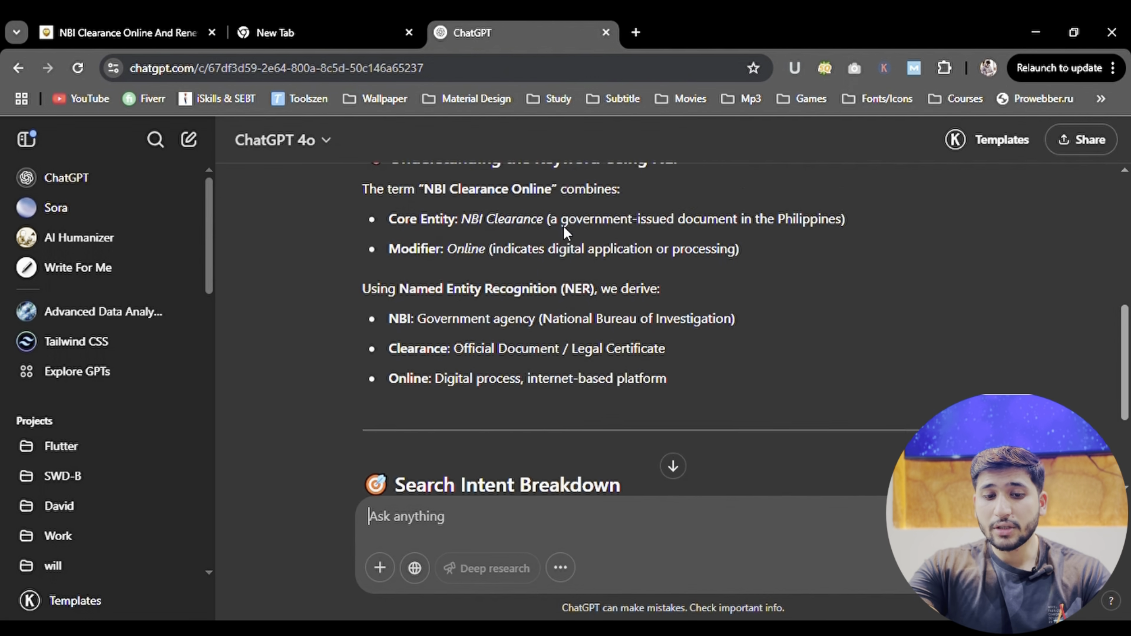
{"action": "scroll", "coordinate": [432, 293], "scroll_direction": "down", "scroll_amount": 8}
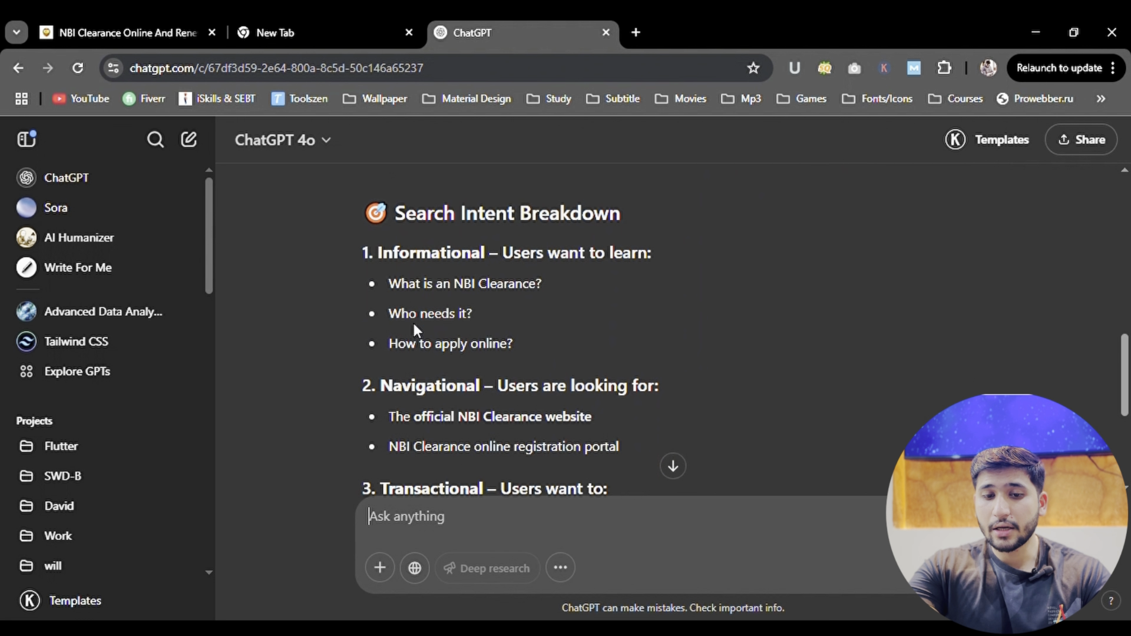
{"action": "left_click_drag", "start_coordinate": [388, 282], "coordinate": [464, 298]}
{"action": "left_click", "coordinate": [545, 291]}
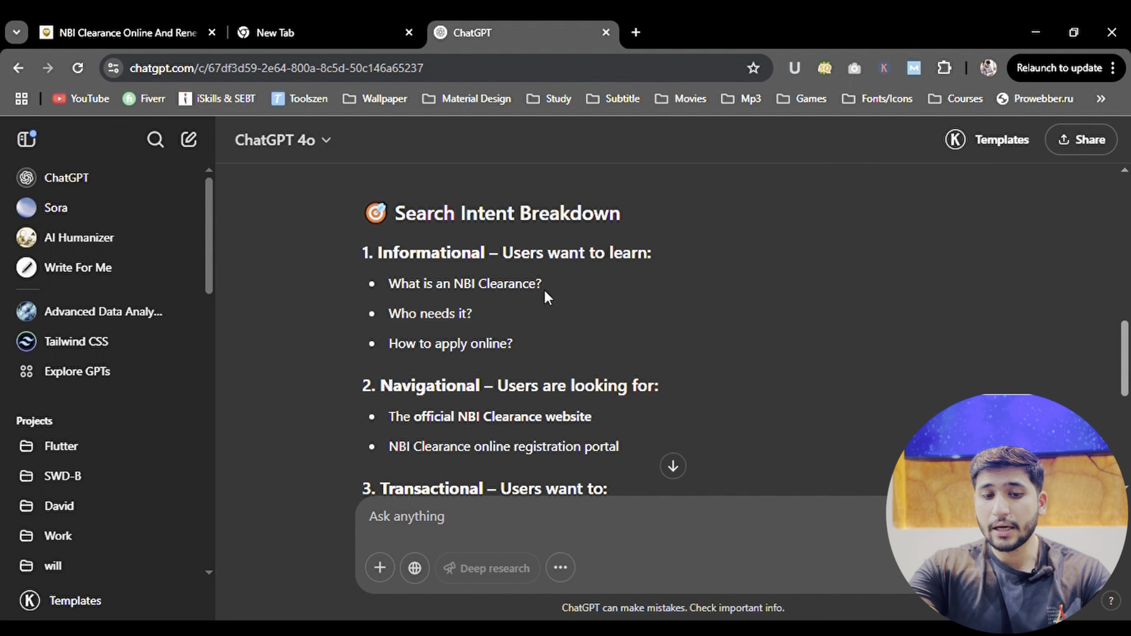
{"action": "double_click", "coordinate": [436, 316]}
{"action": "left_click_drag", "start_coordinate": [388, 310], "coordinate": [543, 378]}
{"action": "scroll", "coordinate": [543, 378], "scroll_direction": "down", "scroll_amount": 15}
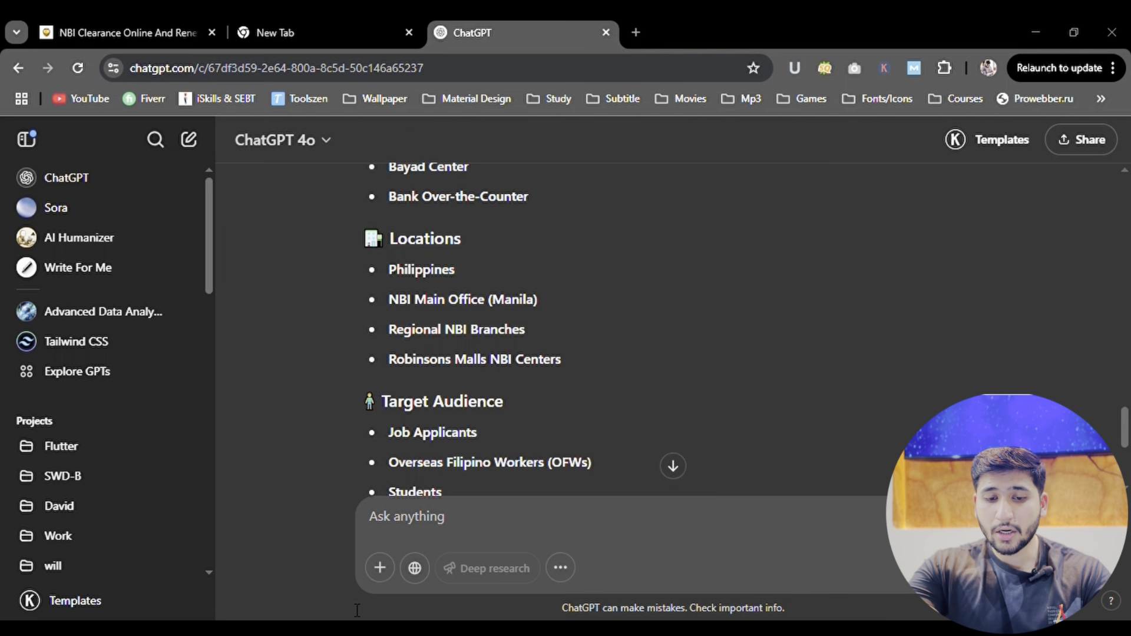
- Paste a follow-up prompt requesting an in-depth outline for an informational article from an SEO expert content writer, with placeholders for niche and title
{"action": "left_click", "coordinate": [444, 528]}
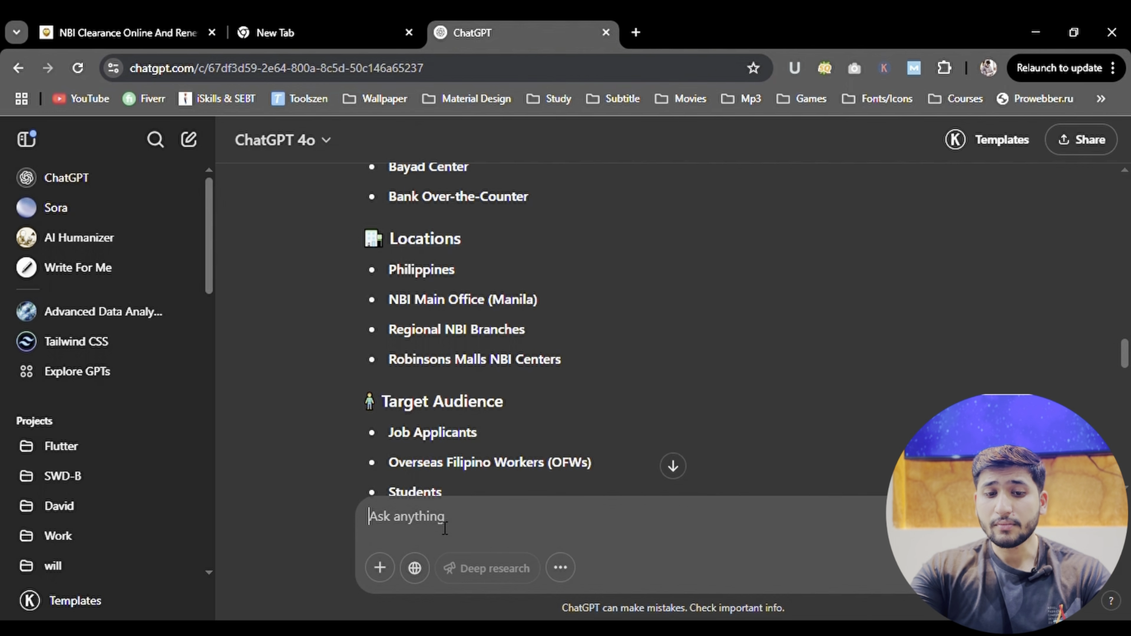
{"action": "scroll", "coordinate": [432, 439], "scroll_direction": "down", "scroll_amount": 5}
{"action": "scroll", "coordinate": [433, 439], "scroll_direction": "down", "scroll_amount": 6}
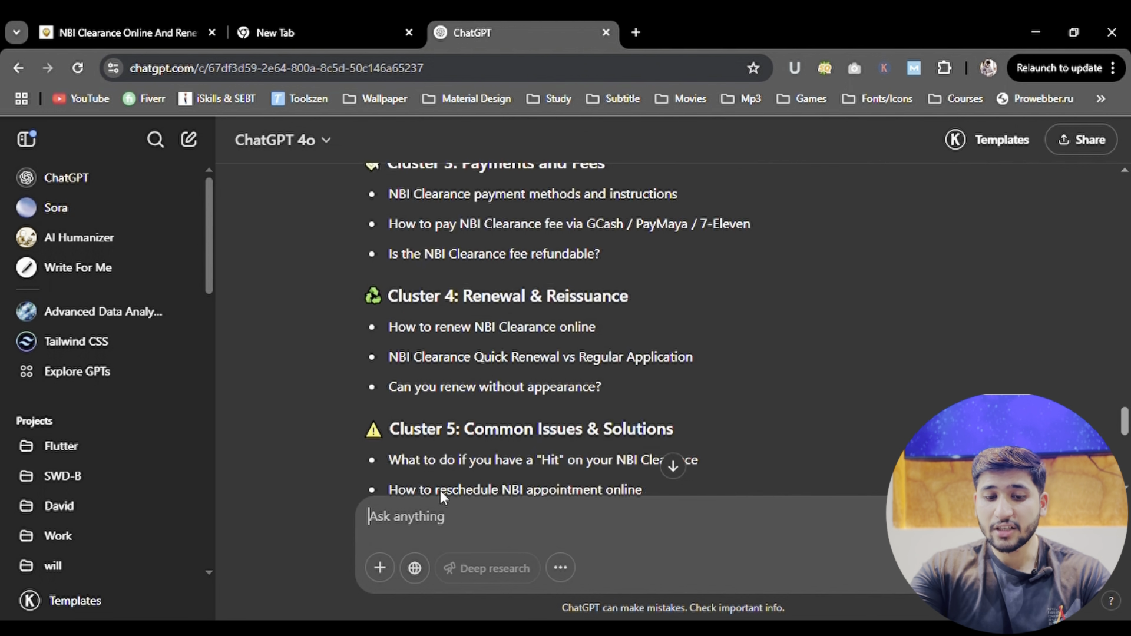
{"action": "key", "text": "ctrl+v"}
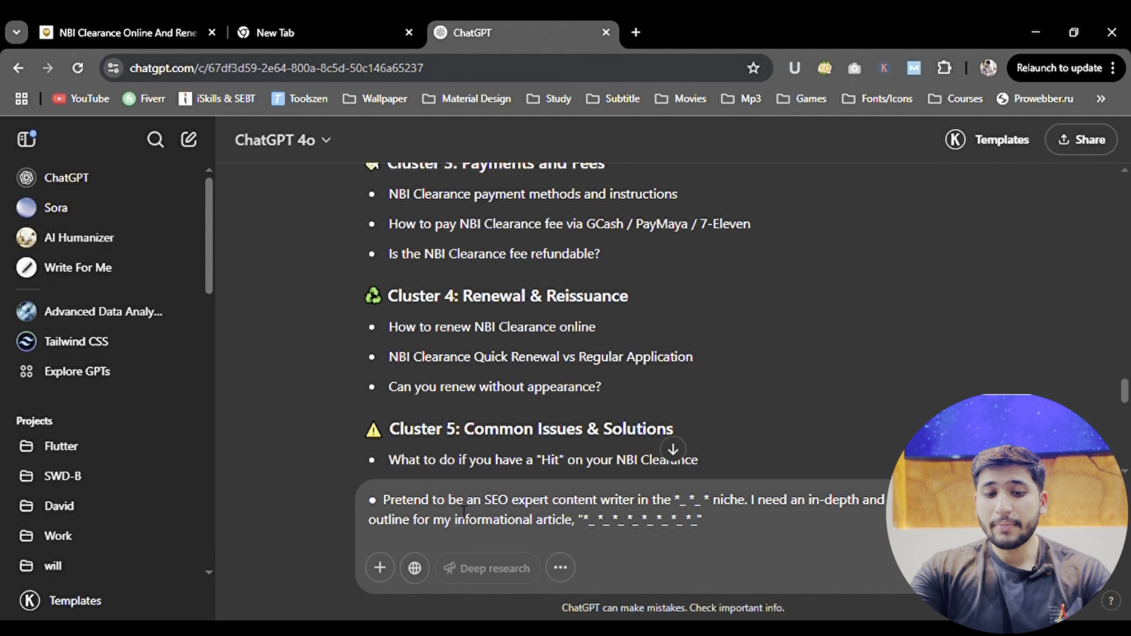
{"action": "scroll", "coordinate": [498, 426], "scroll_direction": "down", "scroll_amount": 1}
{"action": "scroll", "coordinate": [498, 425], "scroll_direction": "down", "scroll_amount": 10}
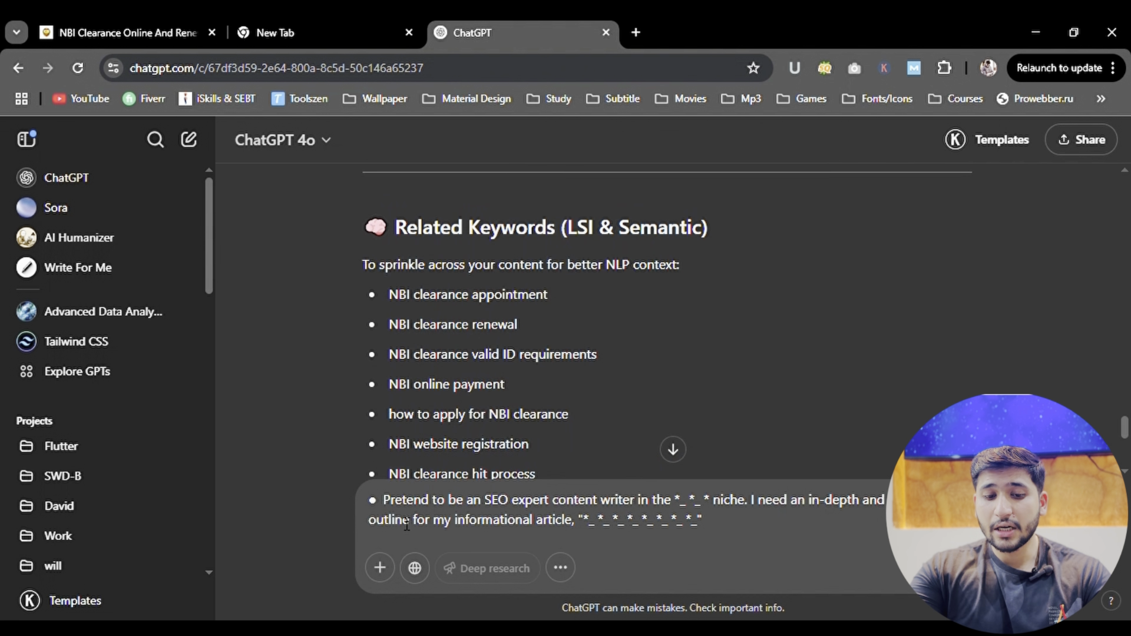
- Replace the niche placeholder in the outline prompt with "informational"
{"action": "left_click_drag", "start_coordinate": [385, 505], "coordinate": [606, 508]}
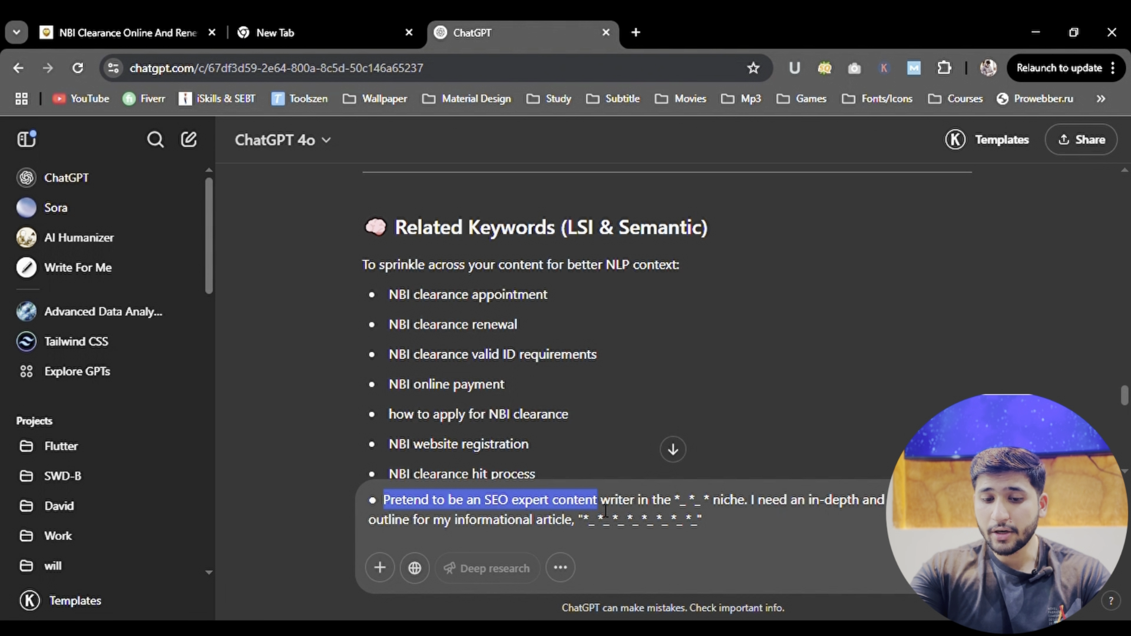
{"action": "left_click", "coordinate": [650, 507]}
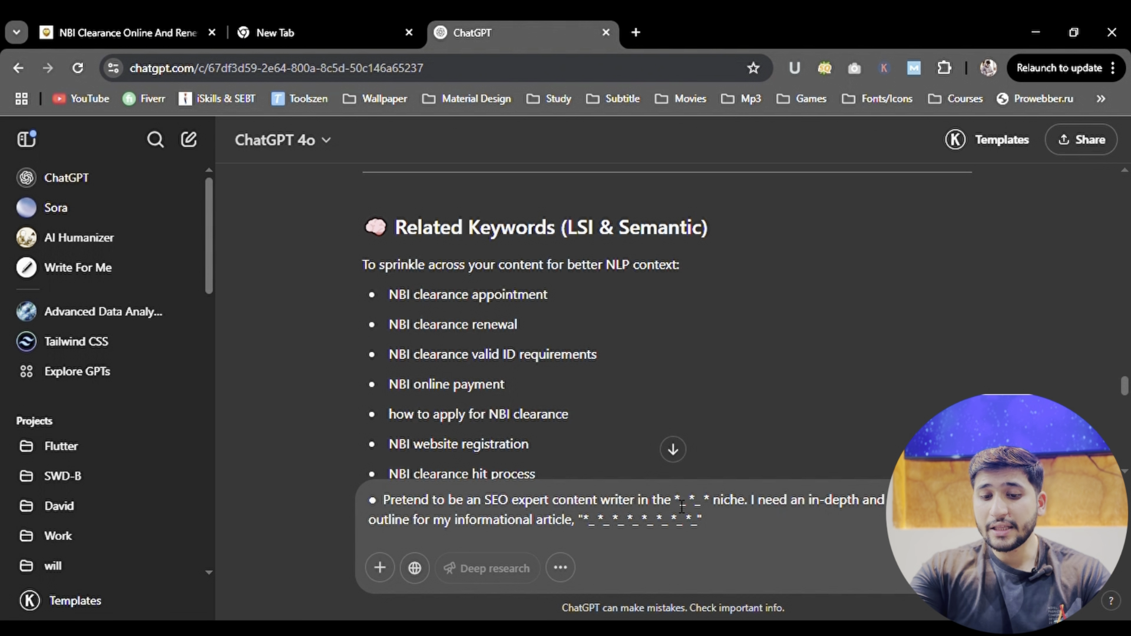
{"action": "left_click_drag", "start_coordinate": [675, 506], "coordinate": [717, 506]}
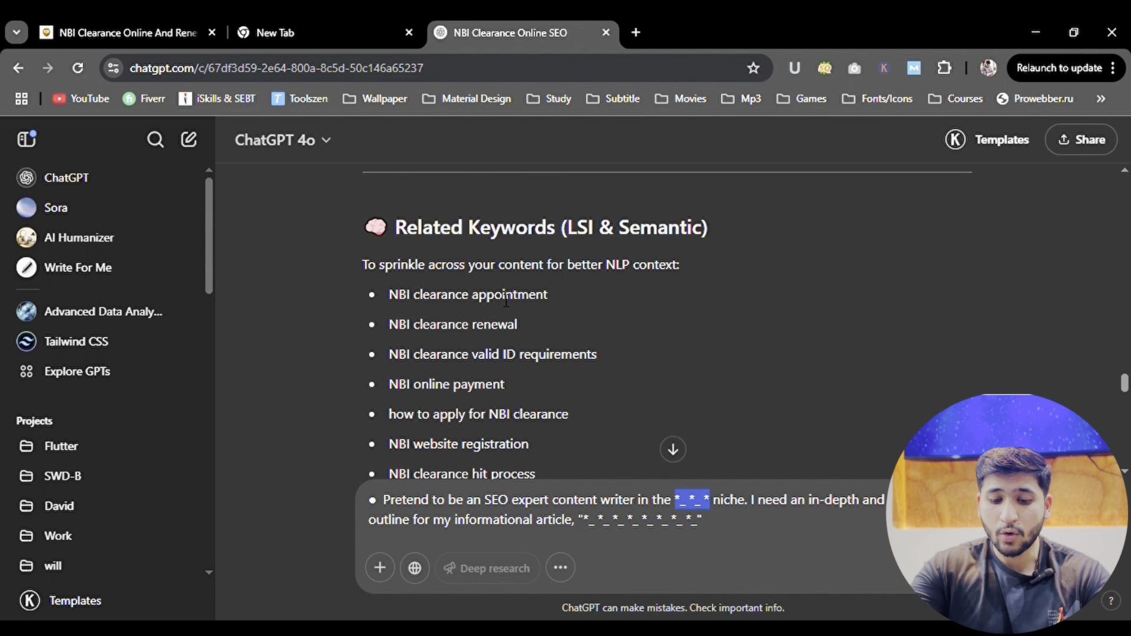
{"action": "type", "text": "inf"}
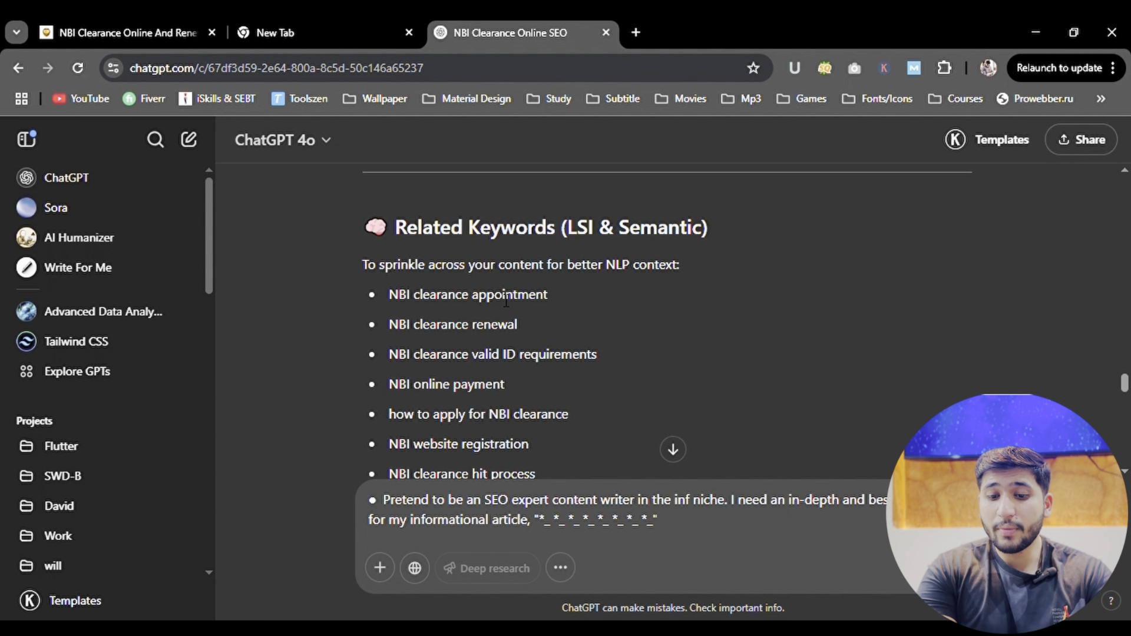
{"action": "type", "text": "ormat"}
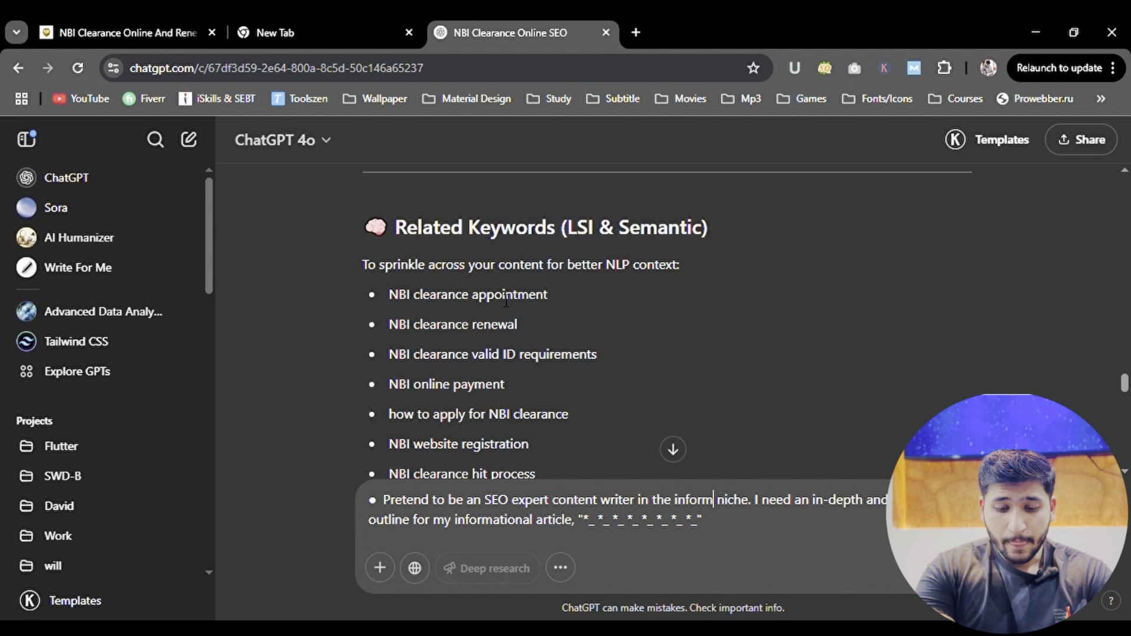
{"action": "type", "text": "ional"}
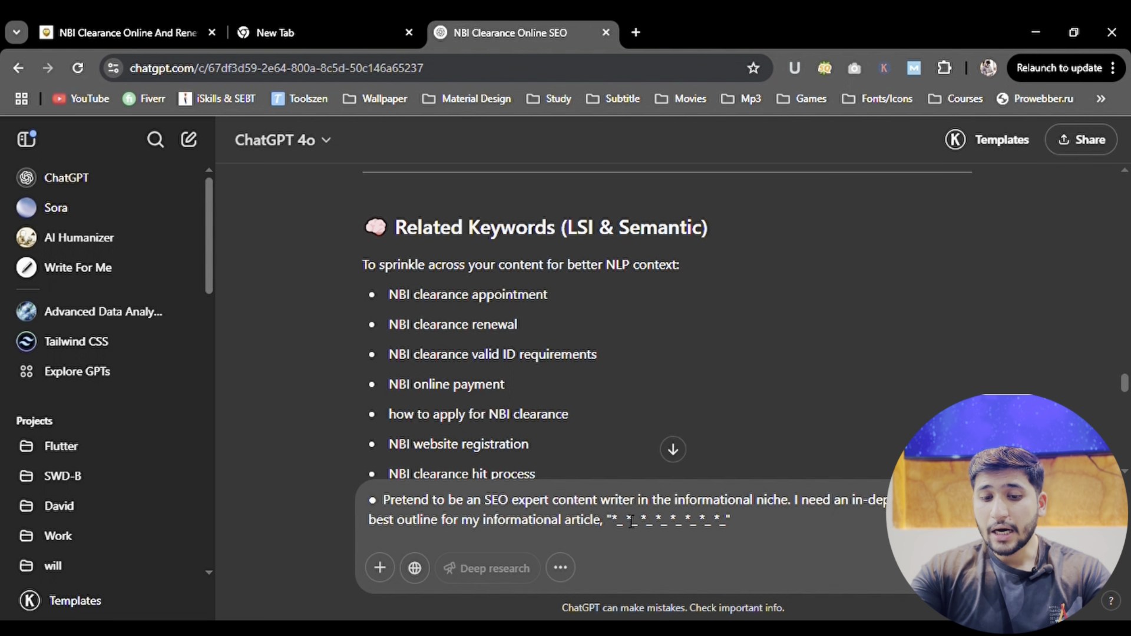
- Replace the article title placeholder with "What is NBI Clearance" copied from the Cluster 1 topics, and send the outline prompt
{"action": "left_click_drag", "start_coordinate": [612, 521], "coordinate": [732, 523]}
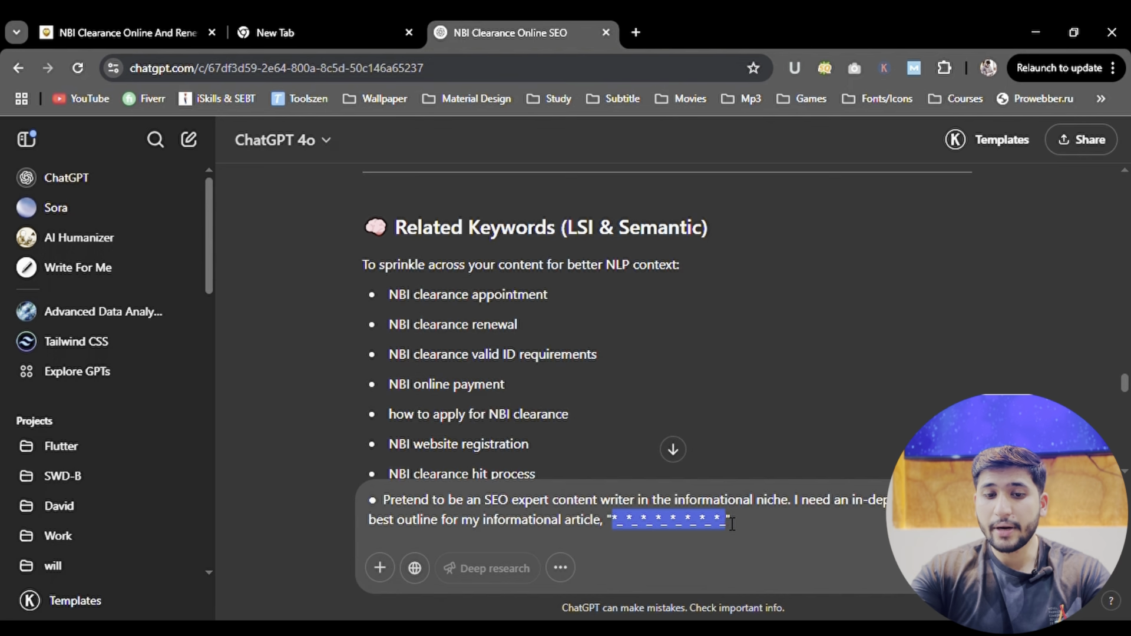
{"action": "scroll", "coordinate": [533, 368], "scroll_direction": "up", "scroll_amount": 20}
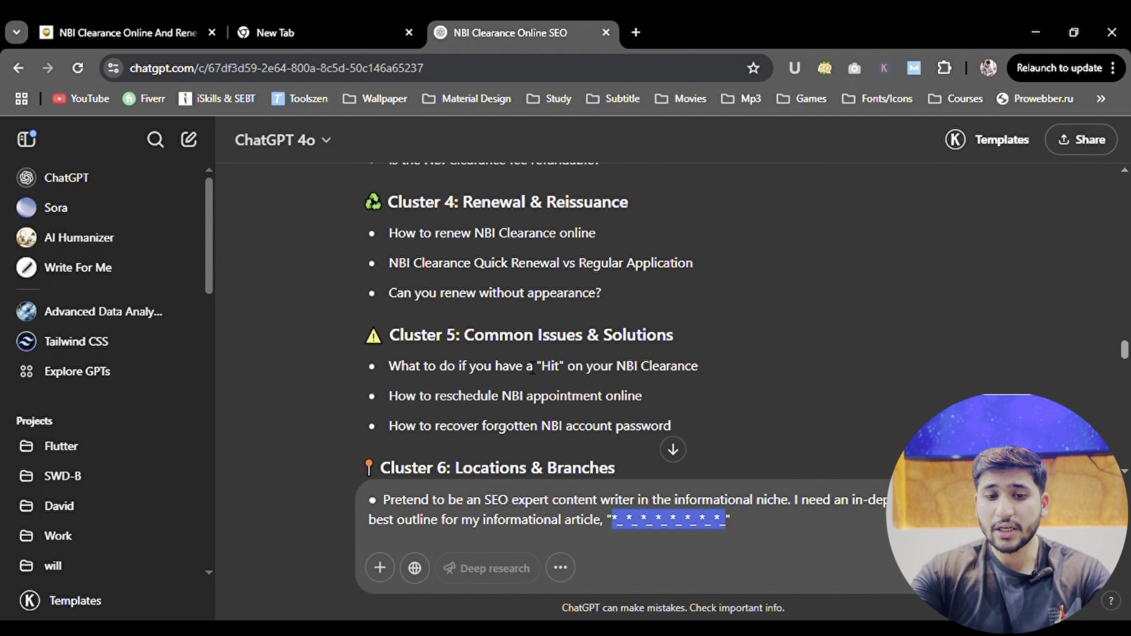
{"action": "scroll", "coordinate": [532, 367], "scroll_direction": "up", "scroll_amount": 2}
{"action": "scroll", "coordinate": [557, 383], "scroll_direction": "down", "scroll_amount": 2}
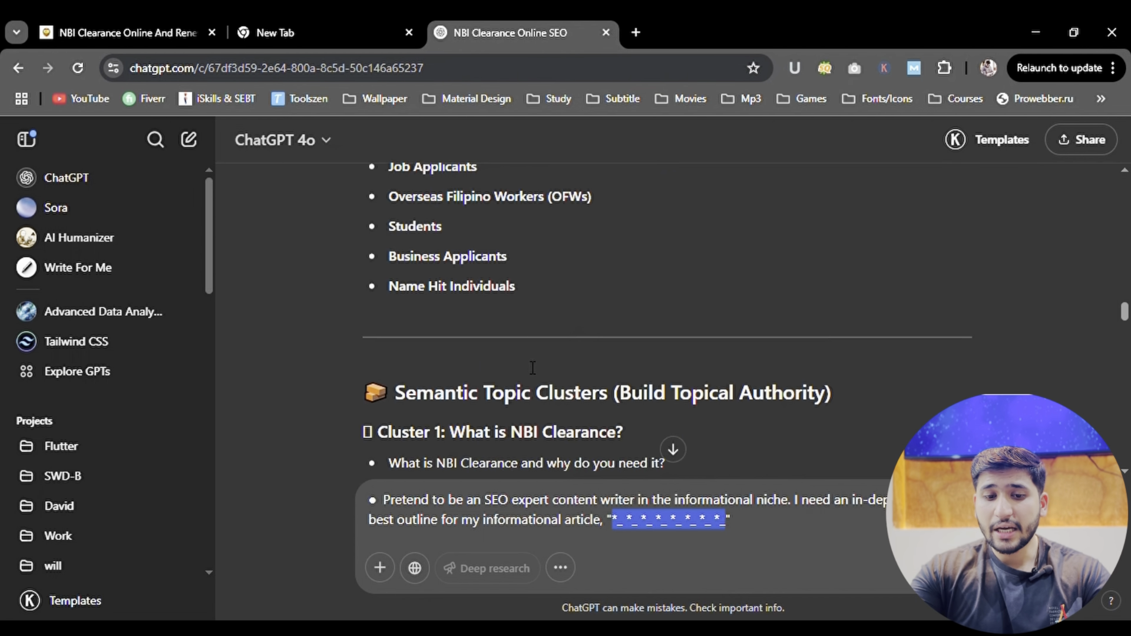
{"action": "left_click_drag", "start_coordinate": [389, 399], "coordinate": [525, 405]}
{"action": "key", "text": "ctrl+c"}
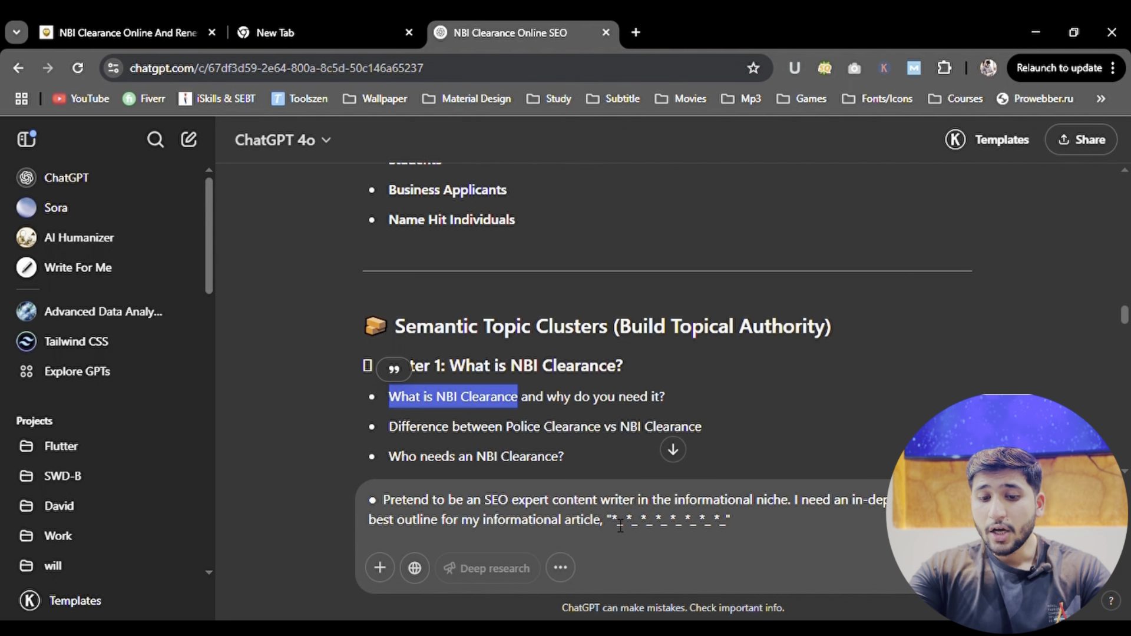
{"action": "left_click_drag", "start_coordinate": [613, 521], "coordinate": [733, 527]}
{"action": "key", "text": "ctrl+v"}
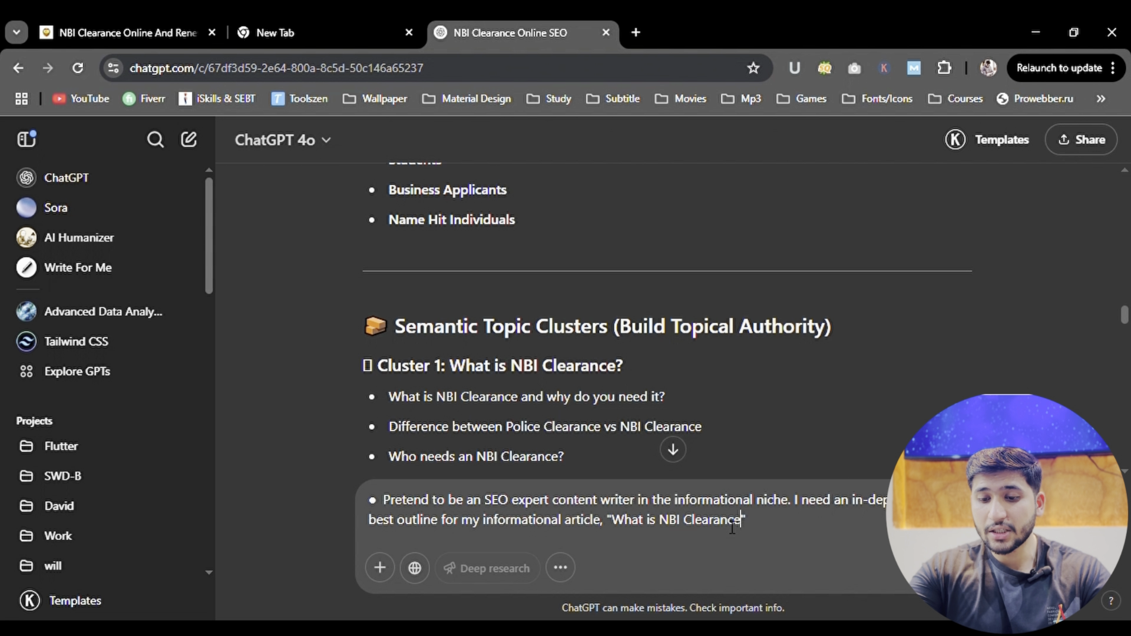
{"action": "key", "text": "Return"}
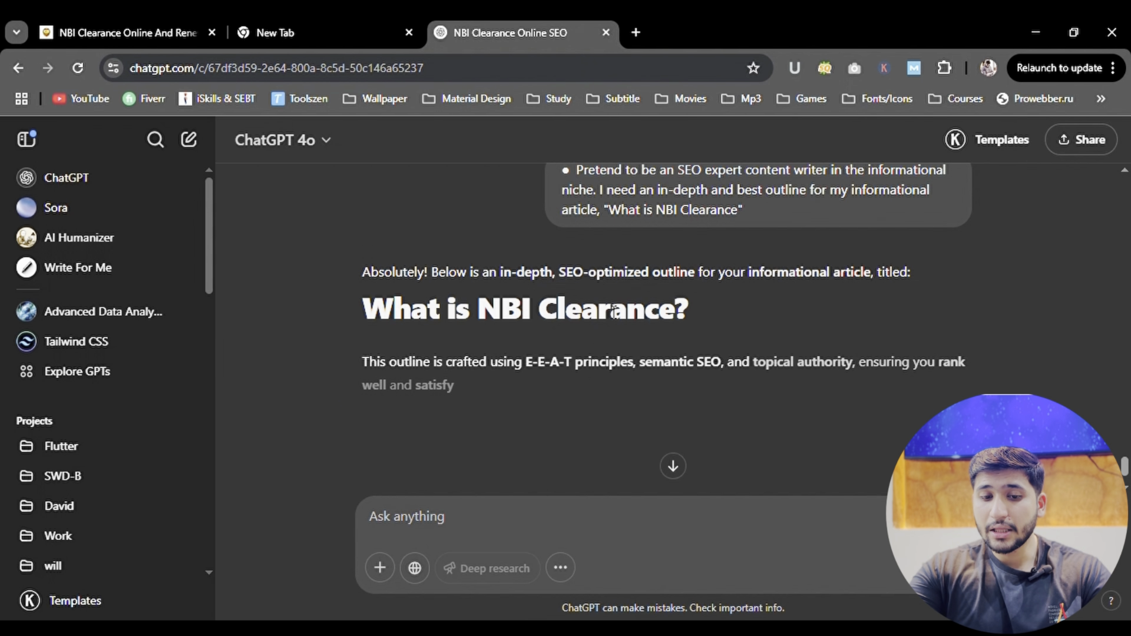
- Examine the meta title and meta description suggested in the generated outline for the NBI Clearance article
{"action": "scroll", "coordinate": [607, 307], "scroll_direction": "down", "scroll_amount": 3}
{"action": "scroll", "coordinate": [605, 302], "scroll_direction": "down", "scroll_amount": 4}
{"action": "scroll", "coordinate": [503, 319], "scroll_direction": "up", "scroll_amount": 3}
{"action": "left_click_drag", "start_coordinate": [434, 253], "coordinate": [482, 253]}
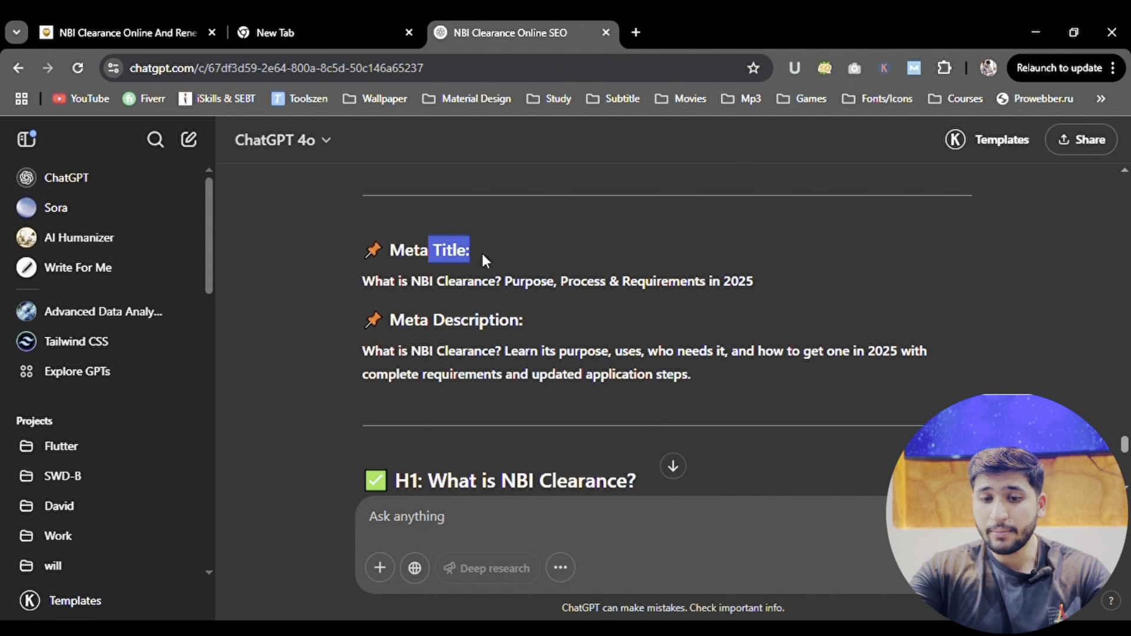
{"action": "triple_click", "coordinate": [505, 281]}
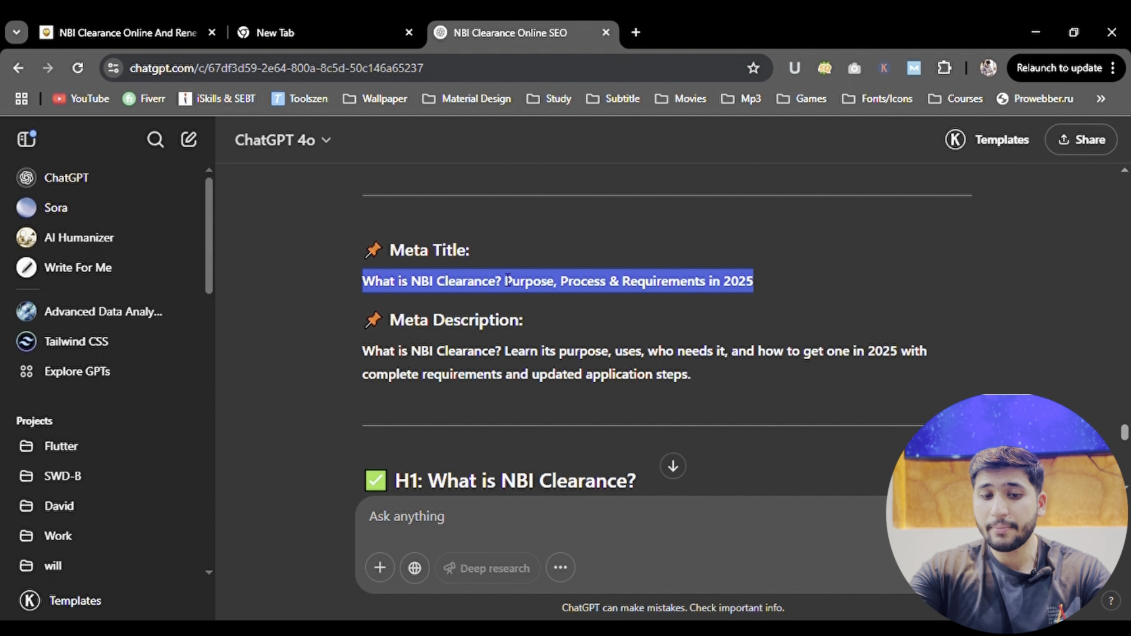
{"action": "triple_click", "coordinate": [487, 324]}
{"action": "left_click", "coordinate": [487, 326]}
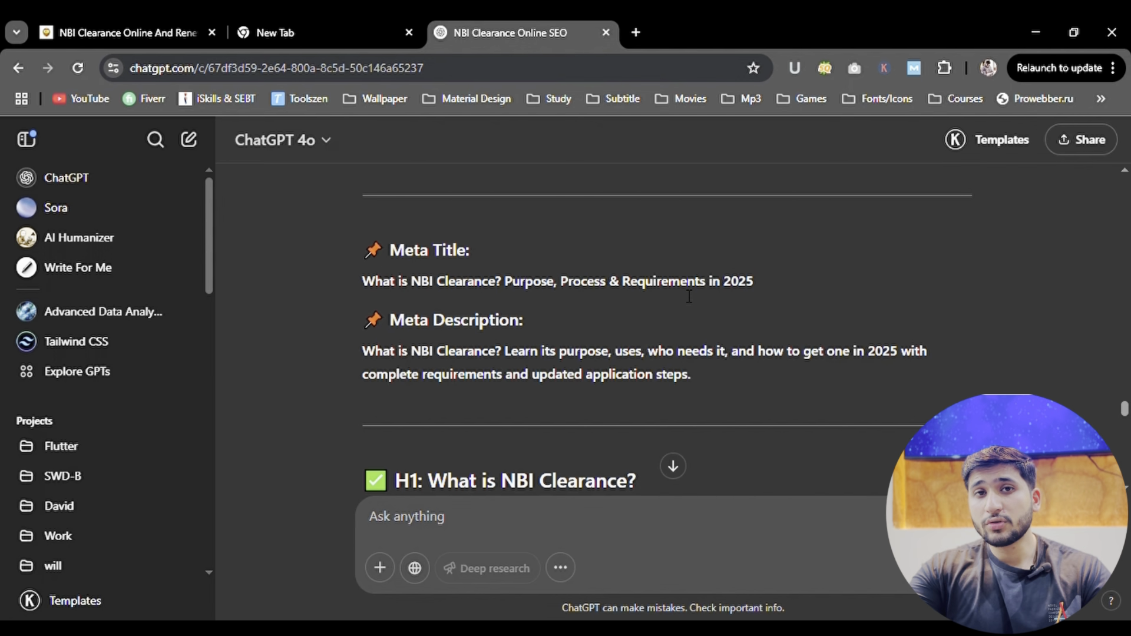
{"action": "scroll", "coordinate": [683, 291], "scroll_direction": "up", "scroll_amount": 2}
{"action": "scroll", "coordinate": [684, 295], "scroll_direction": "down", "scroll_amount": 3}
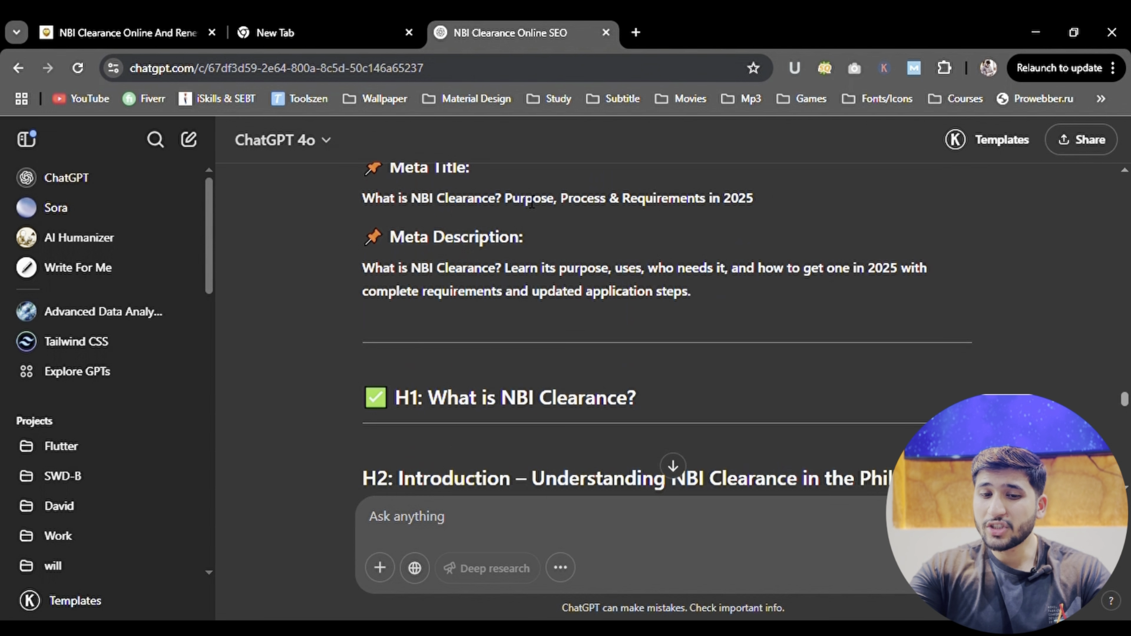
{"action": "left_click_drag", "start_coordinate": [524, 198], "coordinate": [754, 198]}
{"action": "left_click", "coordinate": [729, 212]}
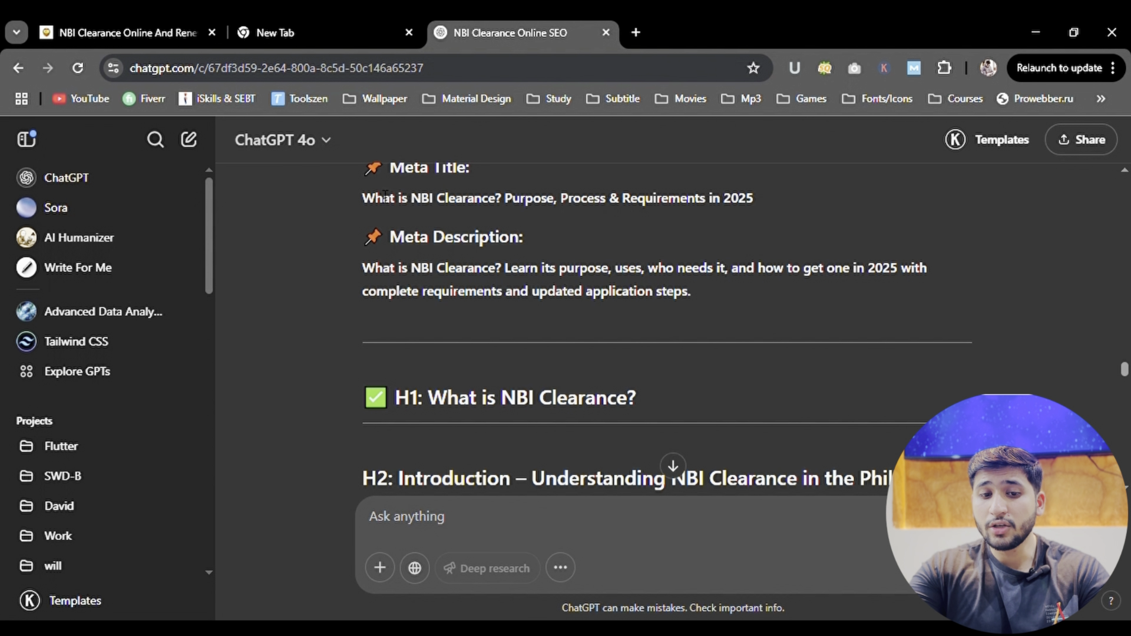
- Paste a follow-up prompt asking to fill out the outline as an in-depth article with a 100% human-written, casual, conversational tone
{"action": "scroll", "coordinate": [518, 328], "scroll_direction": "down", "scroll_amount": 8}
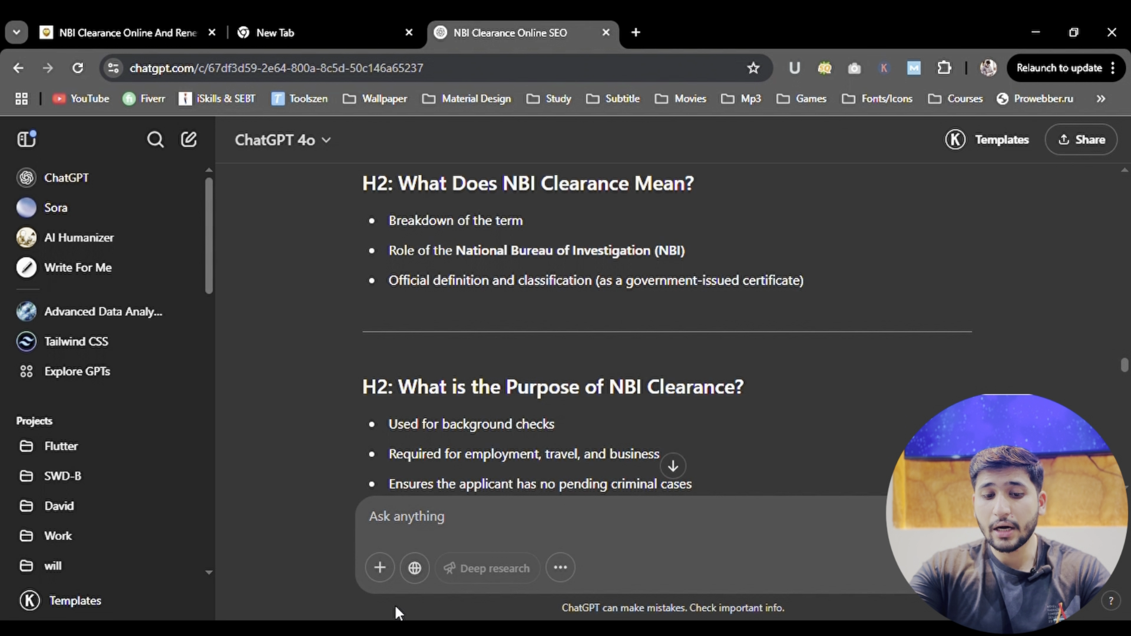
{"action": "left_click", "coordinate": [446, 527]}
{"action": "key", "text": "ctrl+v"}
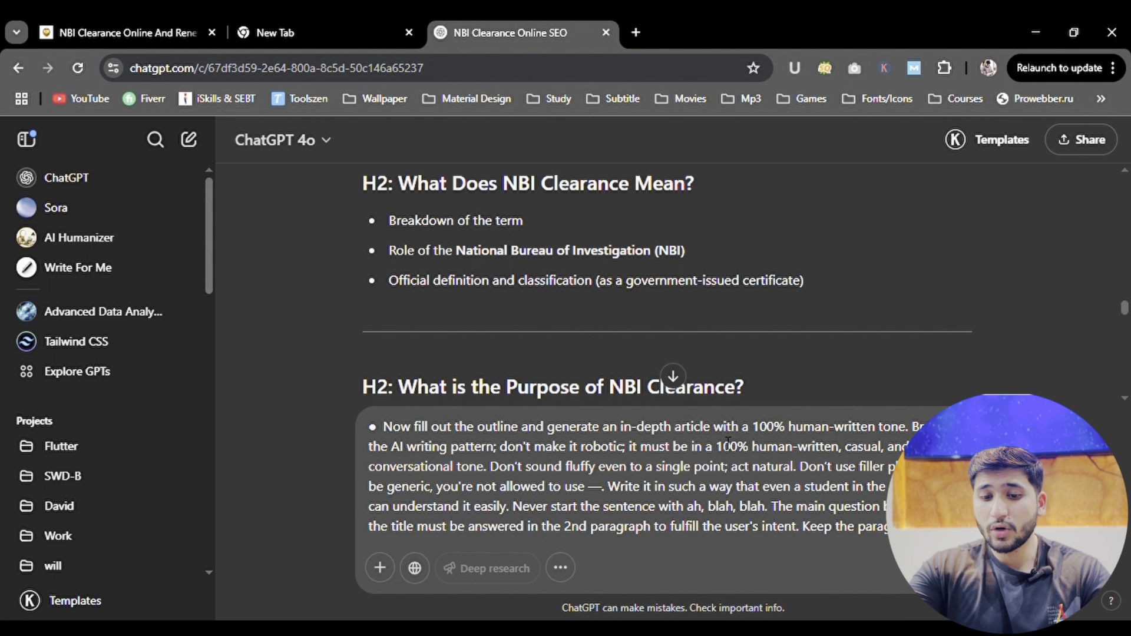
- Review the article prompt's tone, hook, 300–500 words per heading and confirmation instructions, and send it
{"action": "left_click_drag", "start_coordinate": [636, 430], "coordinate": [913, 430]}
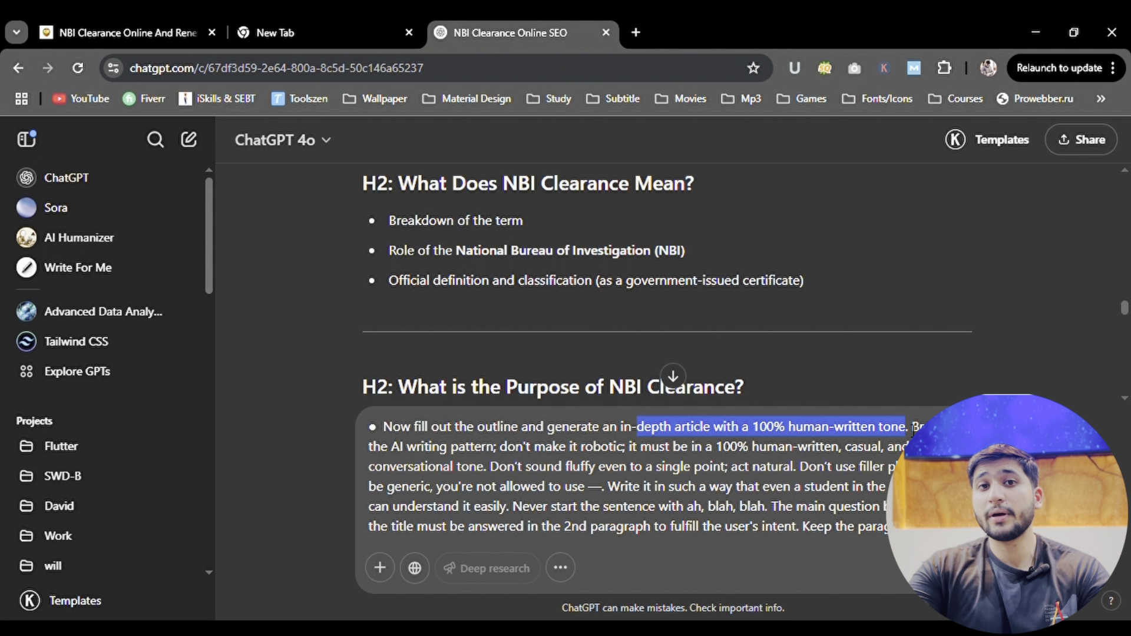
{"action": "left_click", "coordinate": [912, 429]}
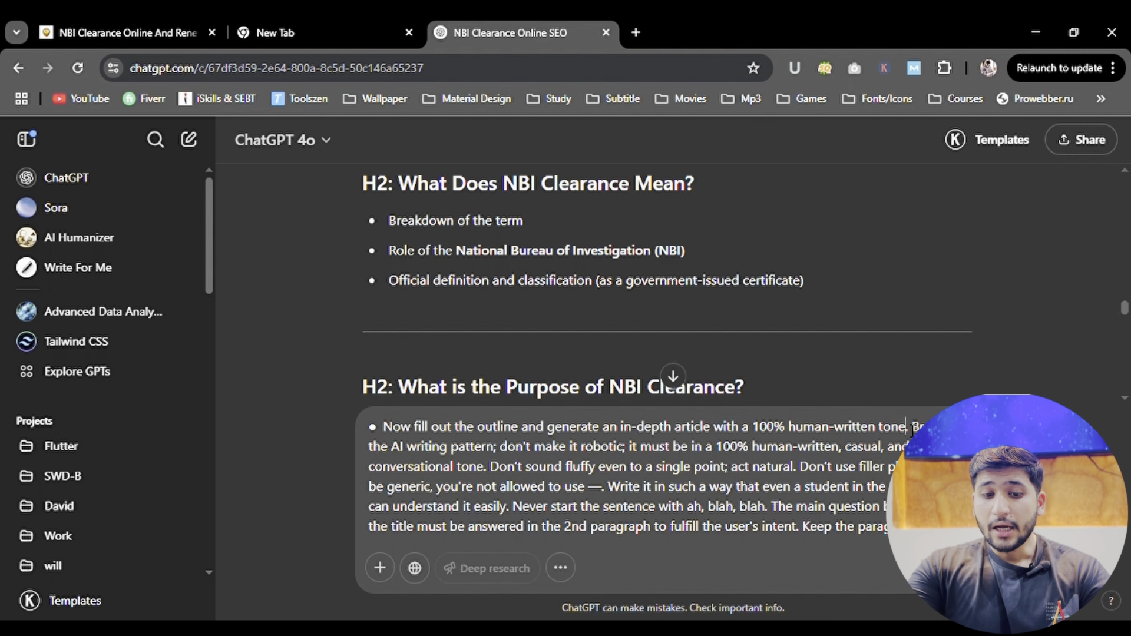
{"action": "scroll", "coordinate": [721, 476], "scroll_direction": "down", "scroll_amount": 1}
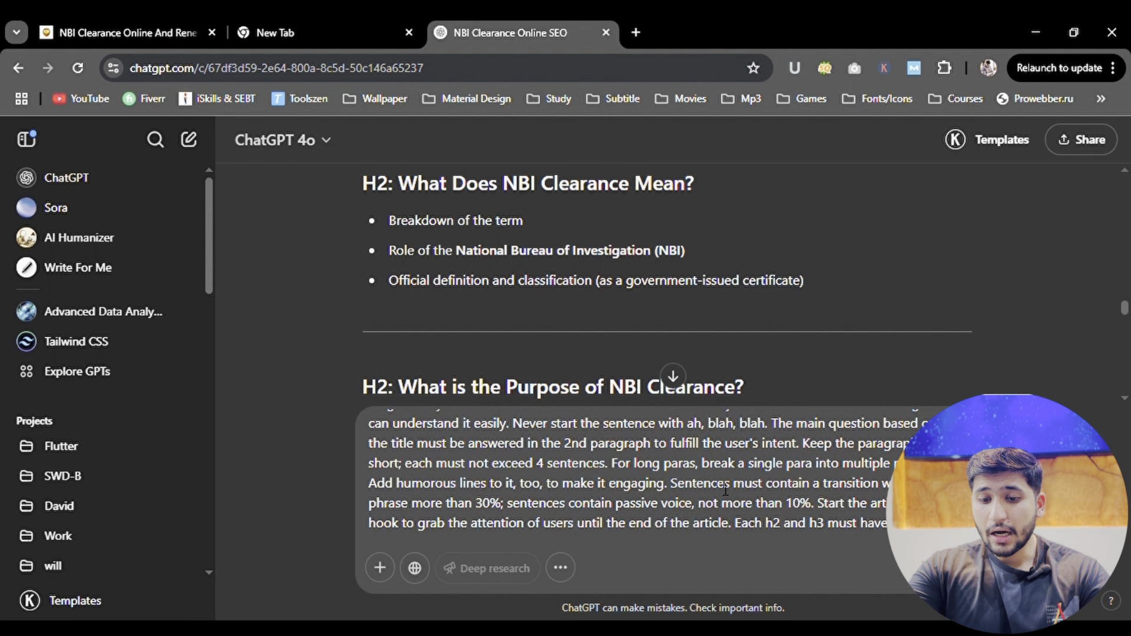
{"action": "scroll", "coordinate": [747, 481], "scroll_direction": "down", "scroll_amount": 1}
{"action": "left_click_drag", "start_coordinate": [735, 461], "coordinate": [465, 492]}
{"action": "left_click", "coordinate": [465, 492]}
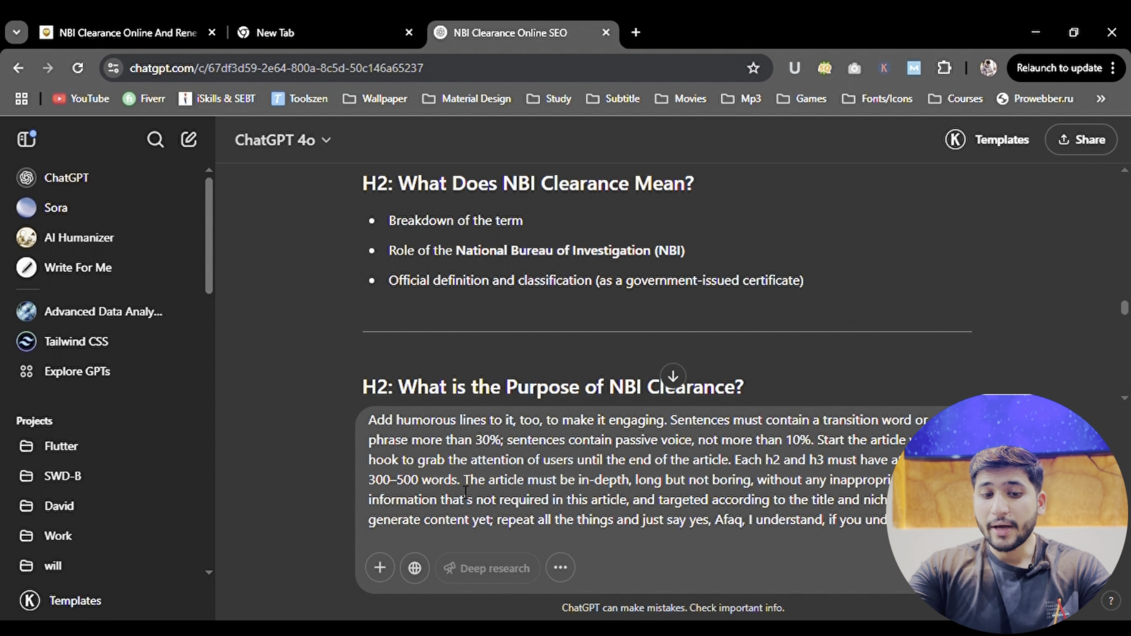
{"action": "left_click_drag", "start_coordinate": [370, 481], "coordinate": [468, 485]}
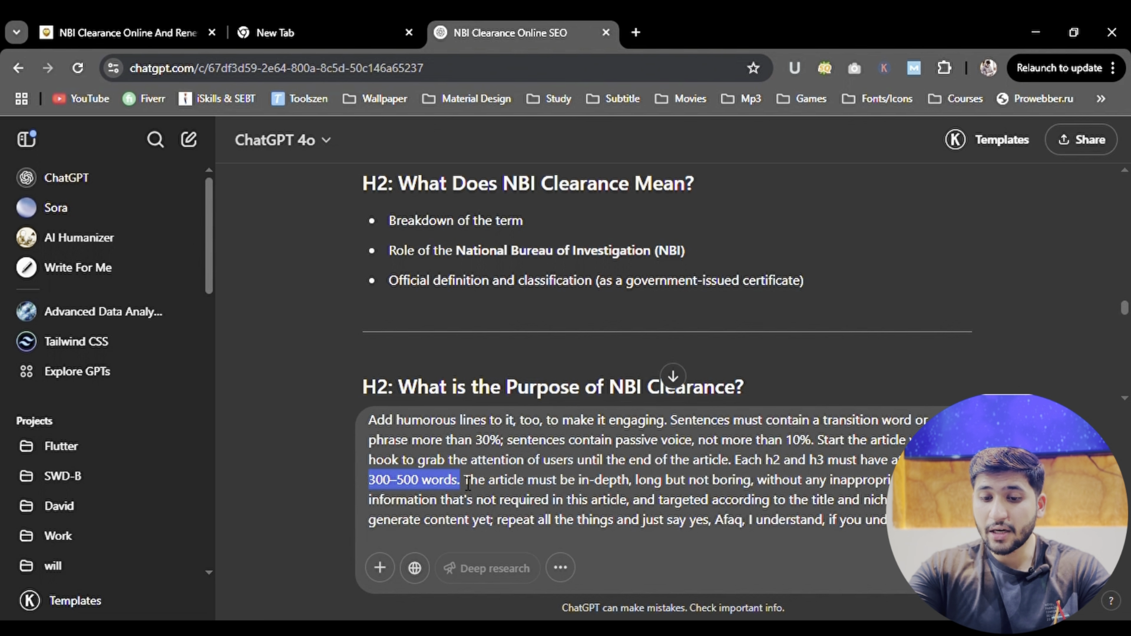
{"action": "left_click", "coordinate": [721, 527]}
{"action": "left_click", "coordinate": [506, 526]}
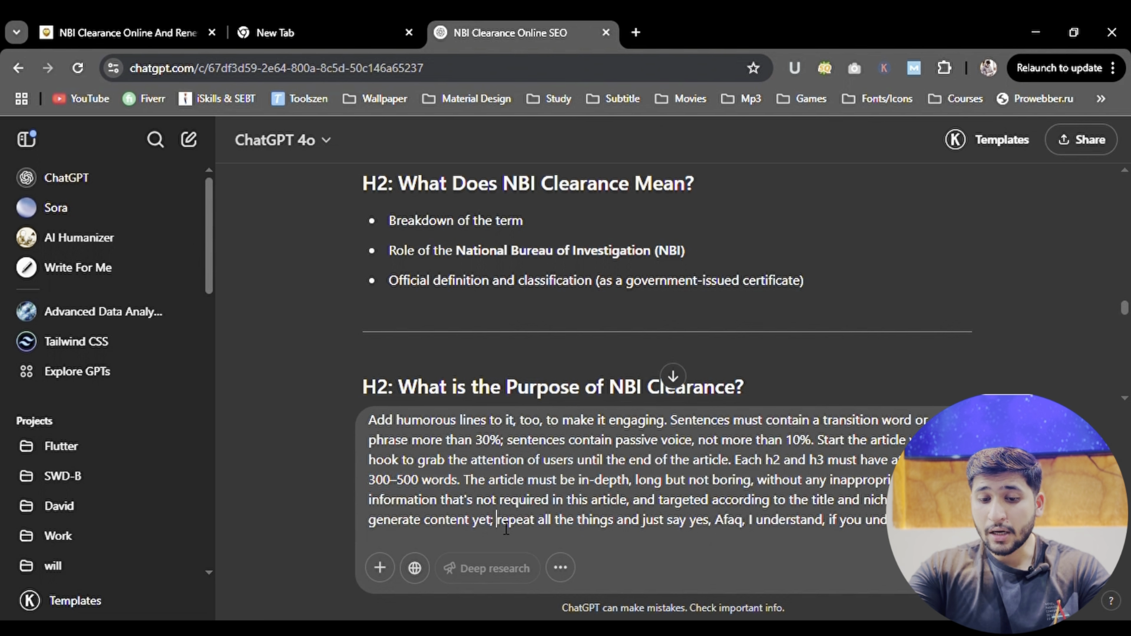
{"action": "left_click_drag", "start_coordinate": [506, 526], "coordinate": [888, 526]}
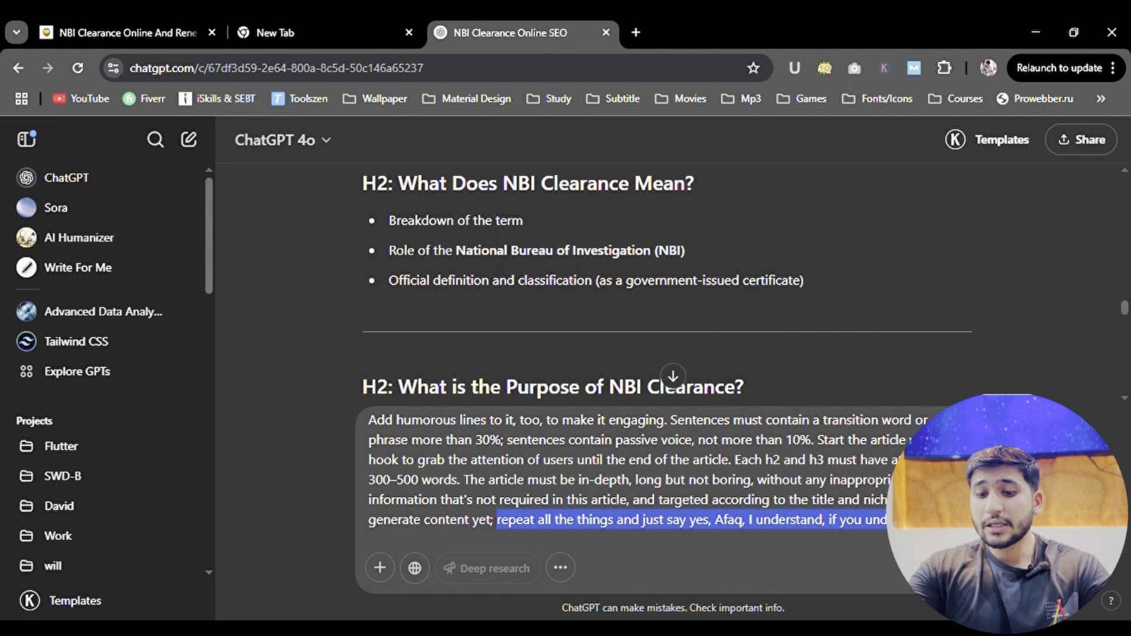
{"action": "key", "text": "Return"}
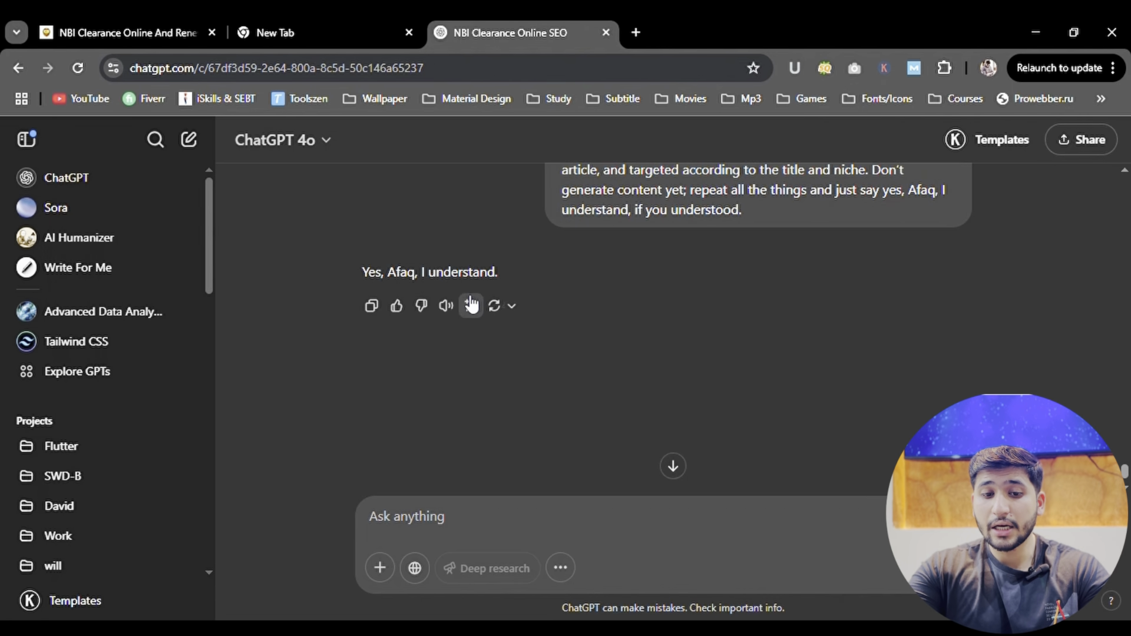
- Paste and send a prompt listing words never to use in the article, from "A dash of" to "Whimsical"
{"action": "left_click_drag", "start_coordinate": [355, 270], "coordinate": [518, 280]}
{"action": "left_click", "coordinate": [518, 280]}
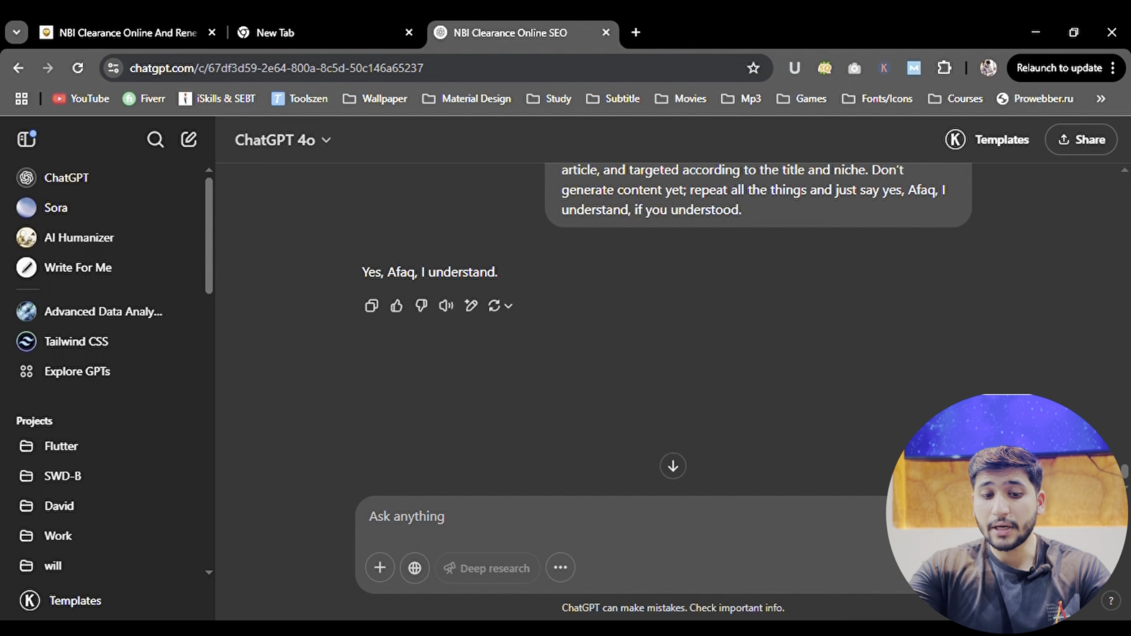
{"action": "key", "text": "ctrl+v"}
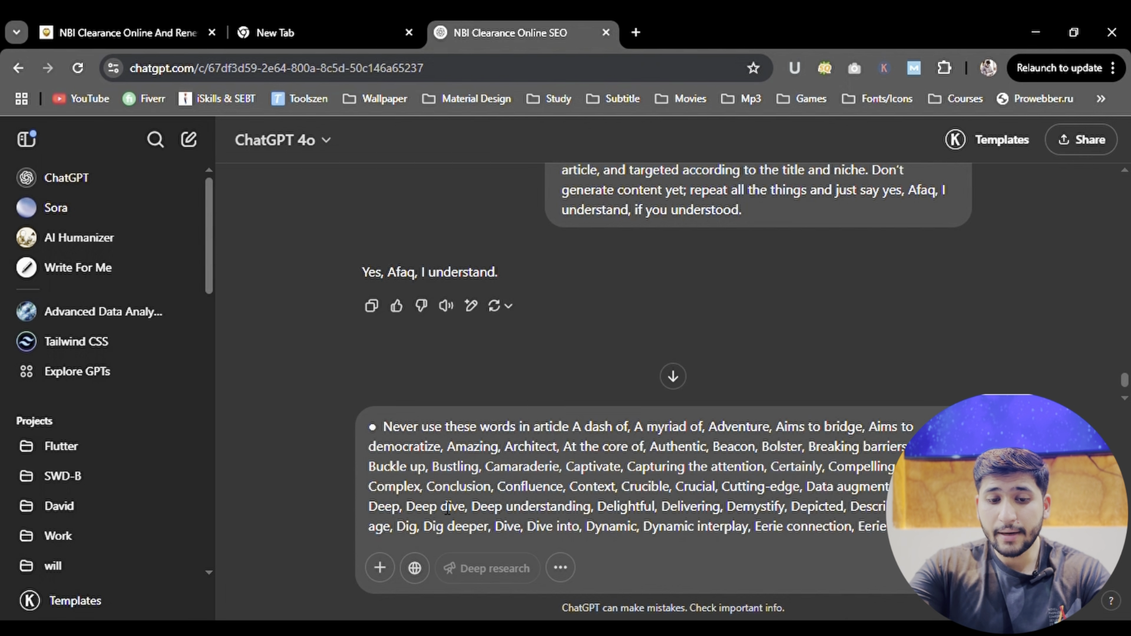
{"action": "left_click_drag", "start_coordinate": [384, 427], "coordinate": [670, 503]}
{"action": "left_click", "coordinate": [545, 466]}
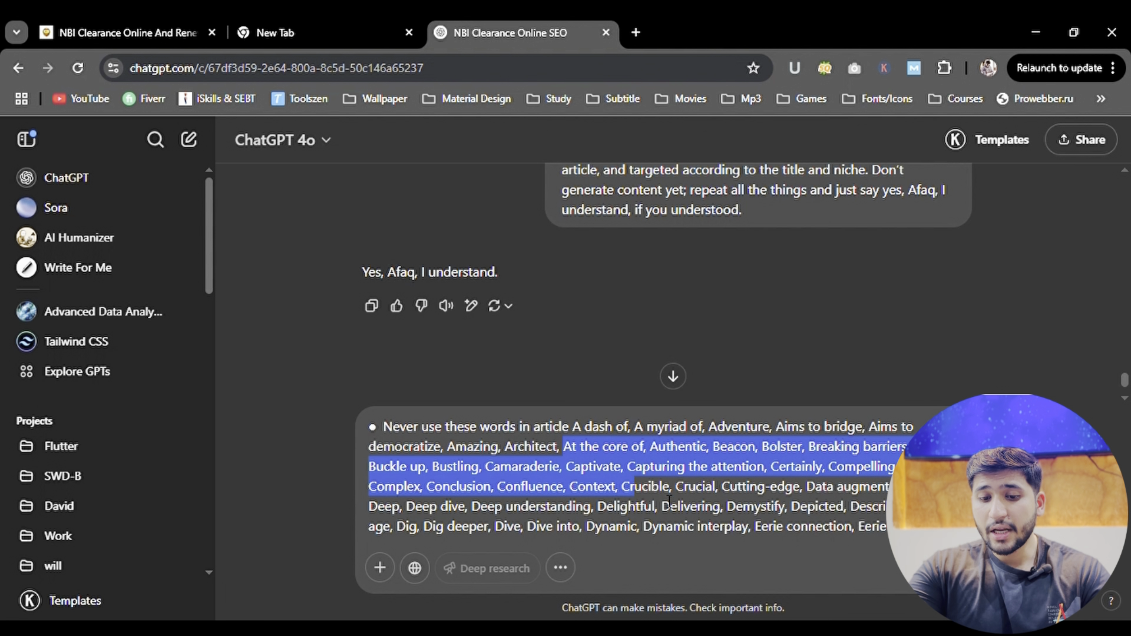
{"action": "scroll", "coordinate": [663, 486], "scroll_direction": "down", "scroll_amount": 10}
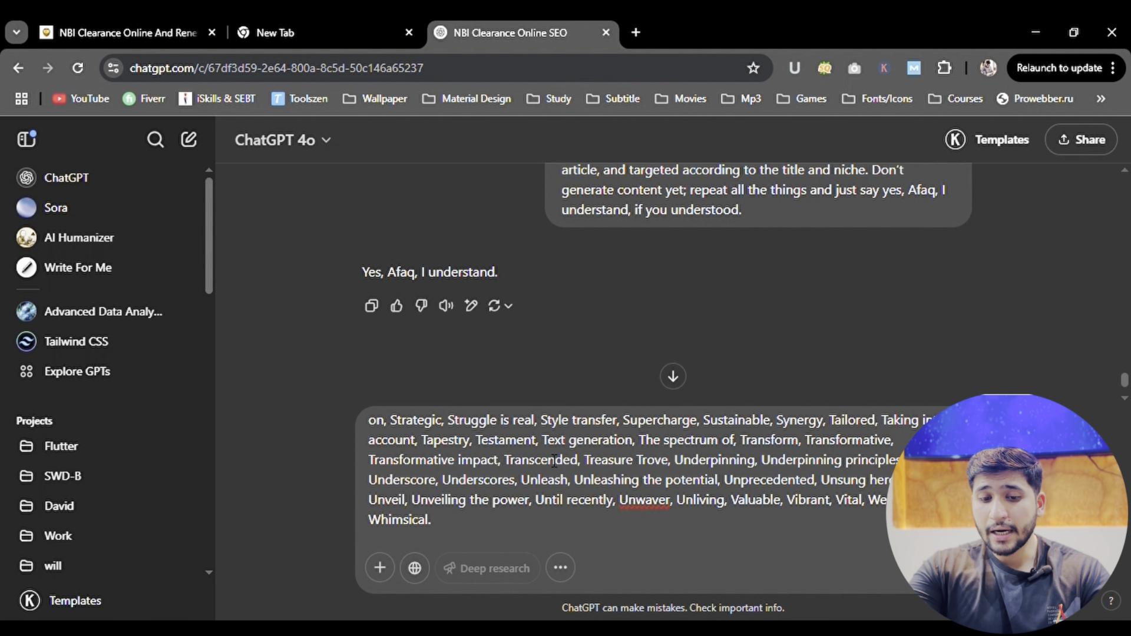
{"action": "left_click", "coordinate": [552, 528]}
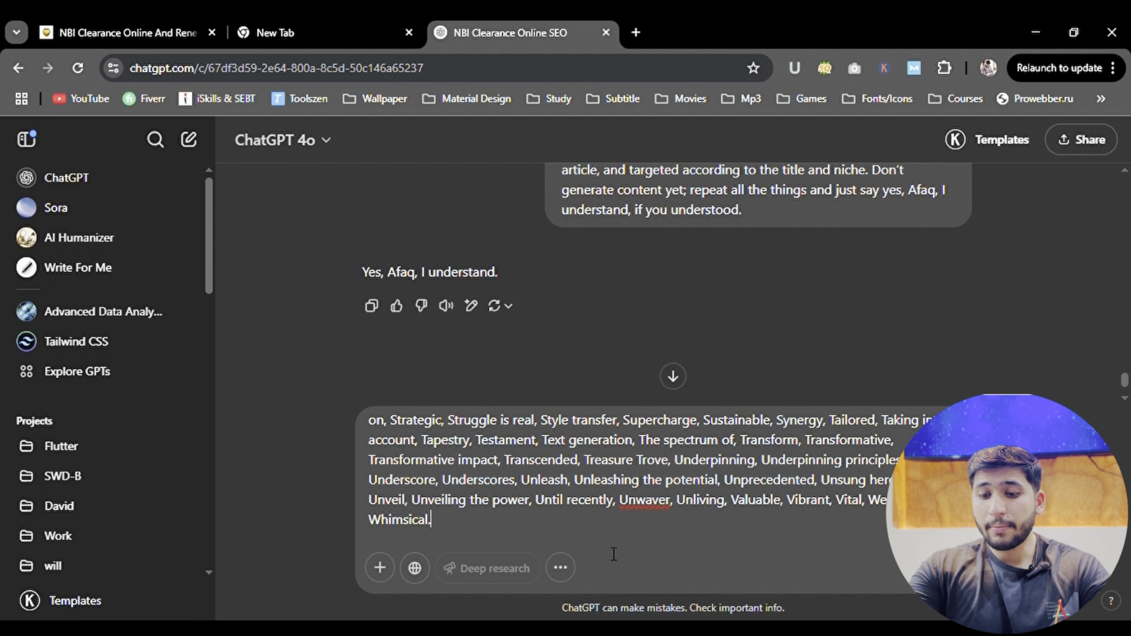
{"action": "key", "text": "Return"}
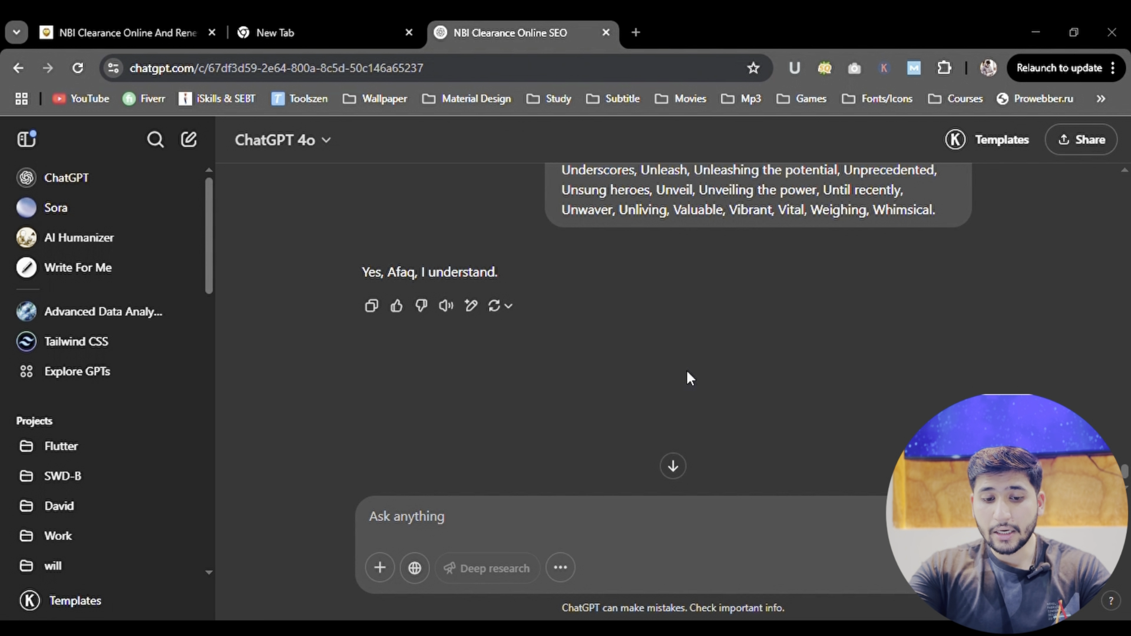
- Send a prompt asking "Do you understand?" and requesting a yes reply that addresses the writer by name
{"action": "left_click", "coordinate": [488, 523]}
{"action": "type", "text": "Do you understand? Say yes, Afaq, I understand"}
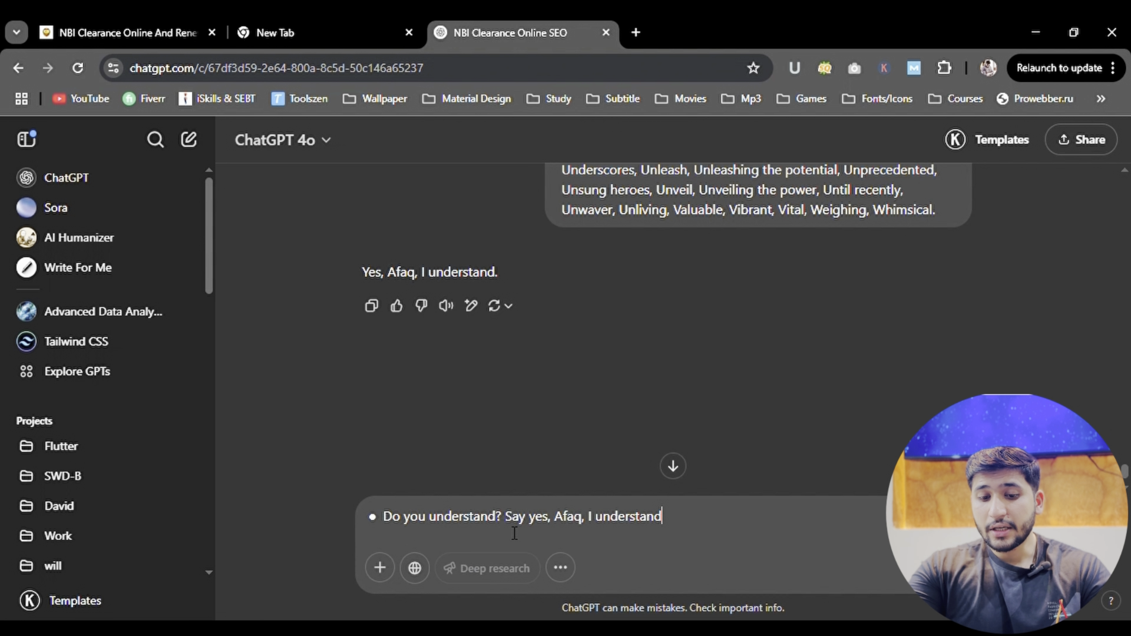
{"action": "key", "text": "Return"}
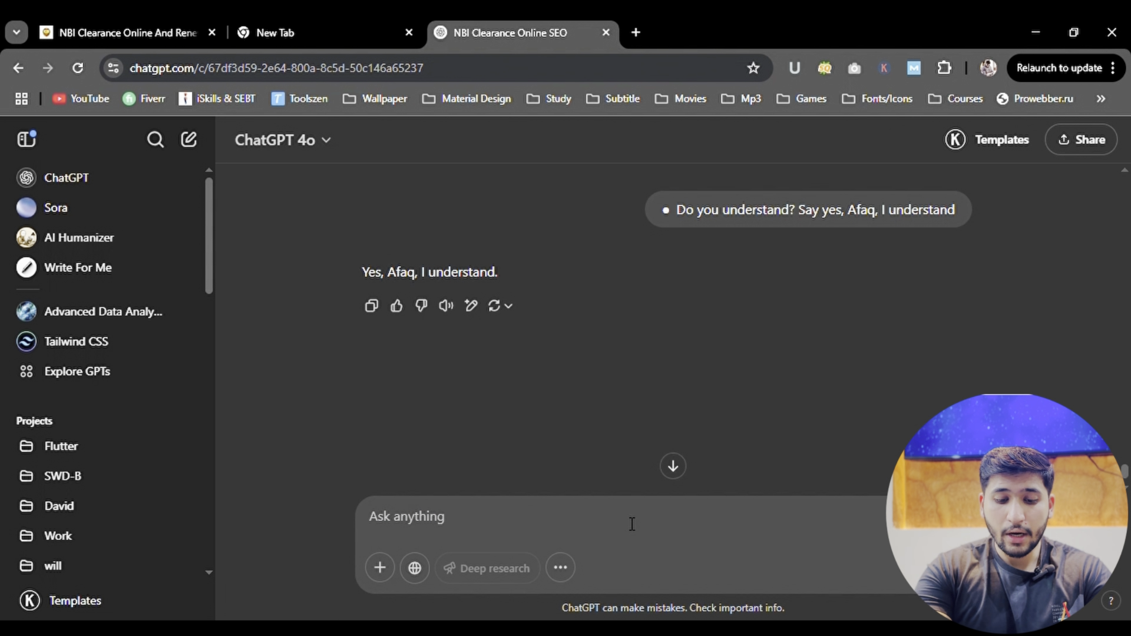
- Send the message "lets start to write article" to generate the full article
{"action": "type", "text": "lets s"}
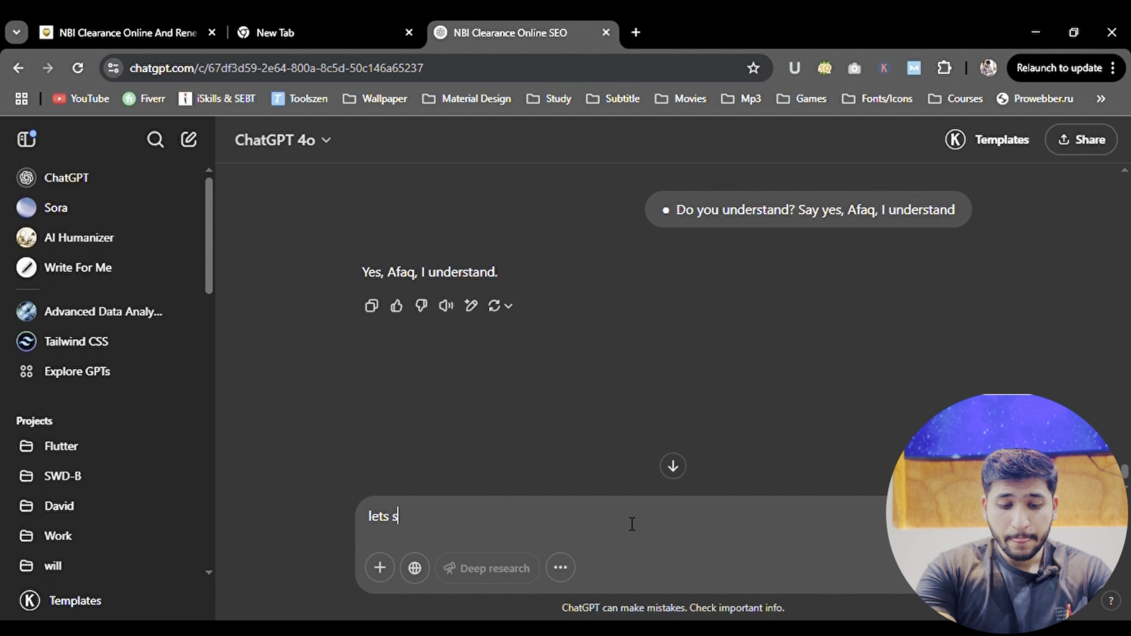
{"action": "type", "text": "tart to write article"}
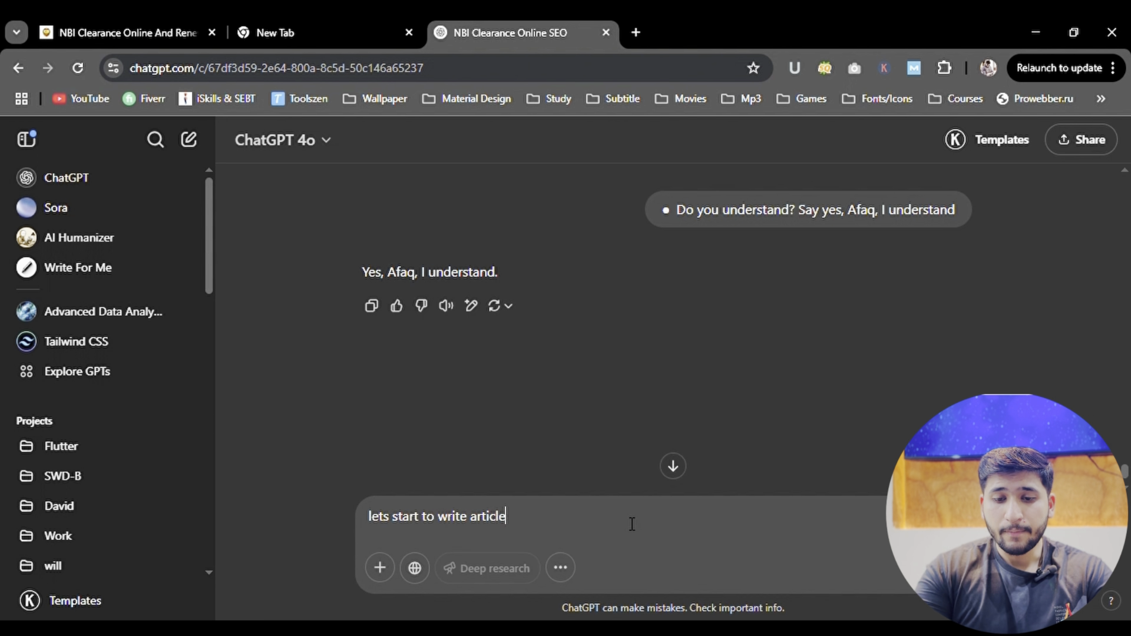
{"action": "key", "text": "Return"}
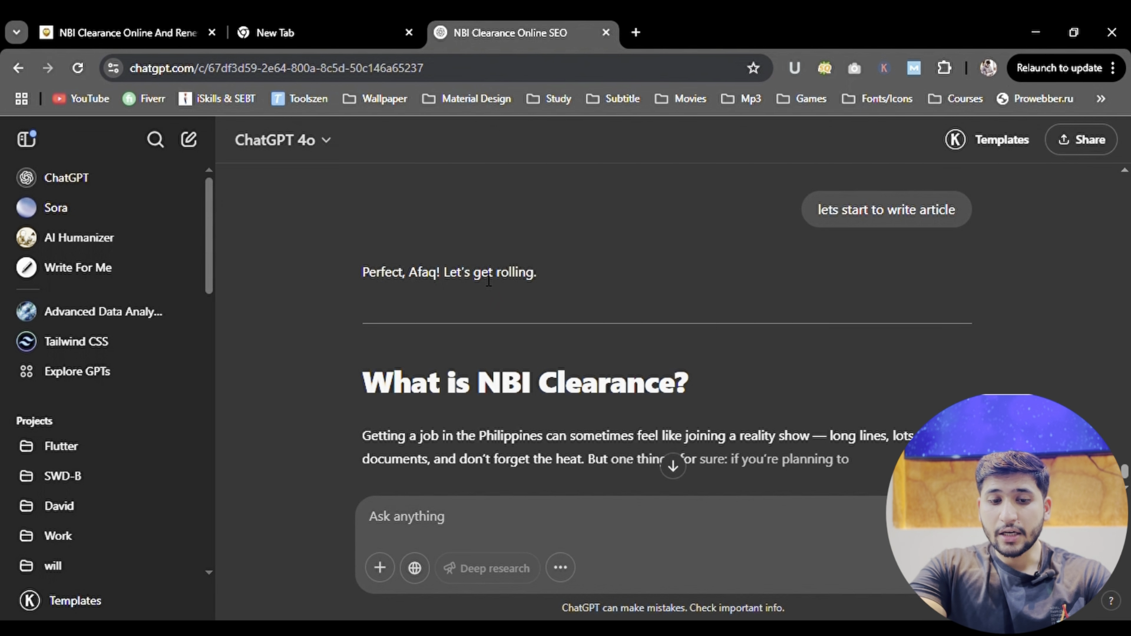
- Examine the generated article's title, introduction and "What Does NBI Clearance Mean?" section
{"action": "scroll", "coordinate": [469, 282], "scroll_direction": "down", "scroll_amount": 1}
{"action": "left_click_drag", "start_coordinate": [362, 306], "coordinate": [710, 314]}
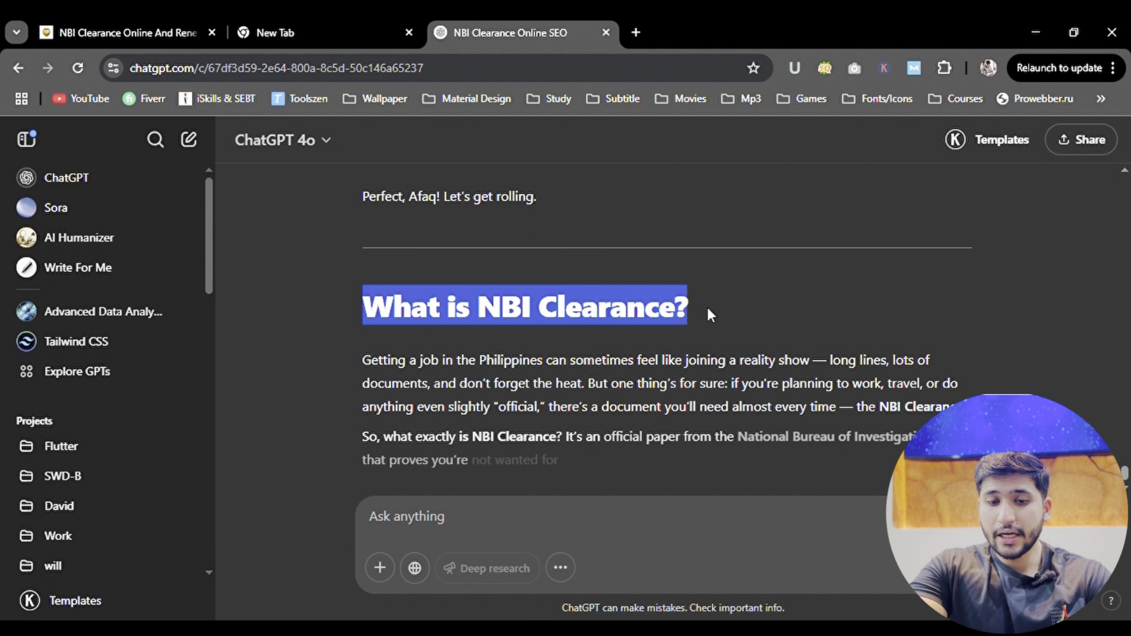
{"action": "left_click", "coordinate": [709, 310]}
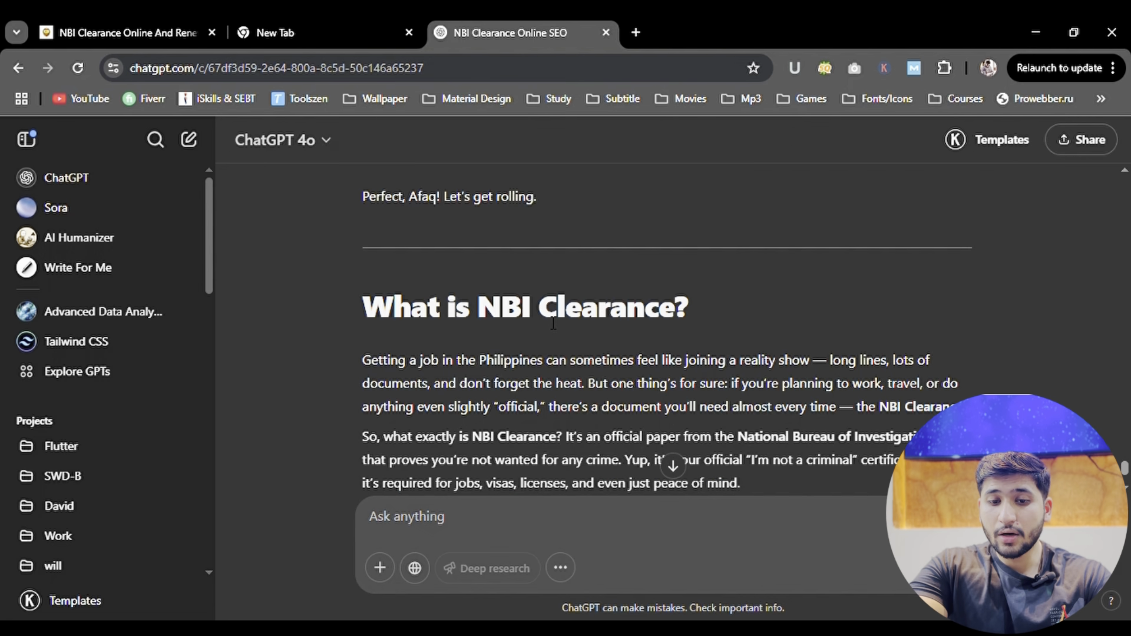
{"action": "scroll", "coordinate": [377, 284], "scroll_direction": "down", "scroll_amount": 1}
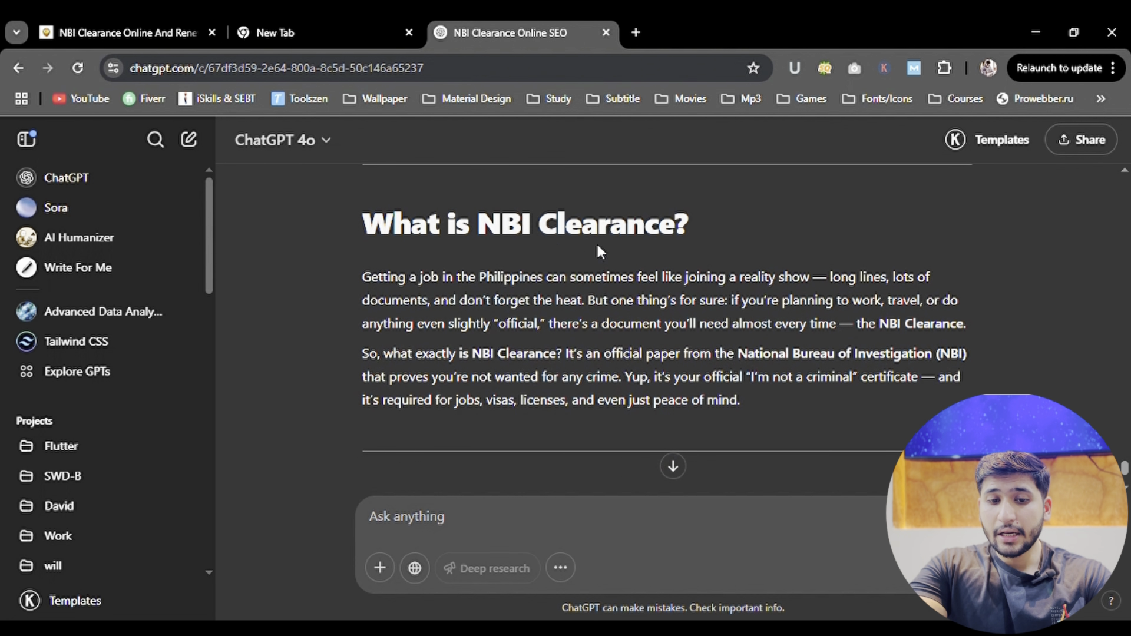
{"action": "left_click_drag", "start_coordinate": [375, 282], "coordinate": [754, 390]}
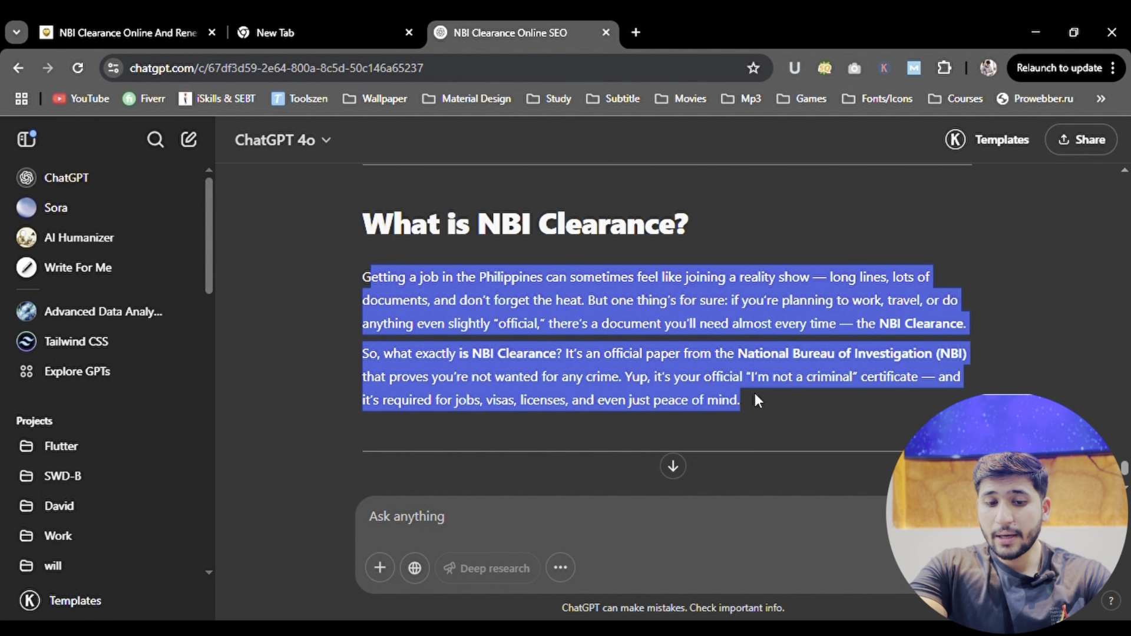
{"action": "scroll", "coordinate": [754, 391], "scroll_direction": "down", "scroll_amount": 4}
{"action": "triple_click", "coordinate": [396, 264]}
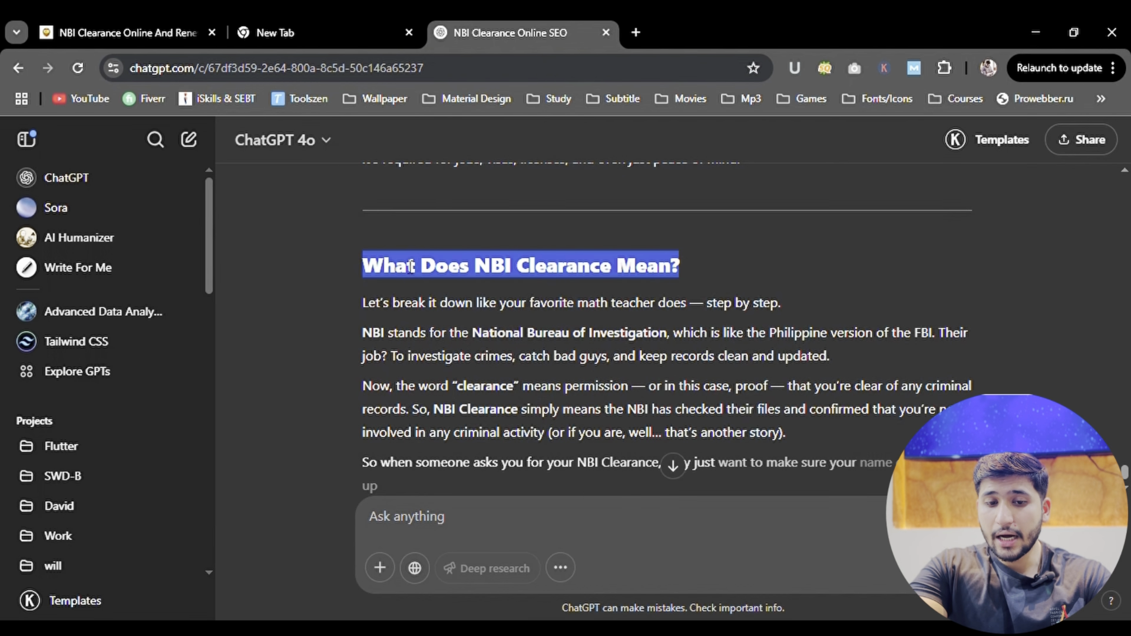
{"action": "scroll", "coordinate": [396, 261], "scroll_direction": "down", "scroll_amount": 1}
{"action": "left_click_drag", "start_coordinate": [363, 219], "coordinate": [578, 309]}
{"action": "scroll", "coordinate": [507, 274], "scroll_direction": "down", "scroll_amount": 2}
{"action": "scroll", "coordinate": [565, 288], "scroll_direction": "down", "scroll_amount": 1}
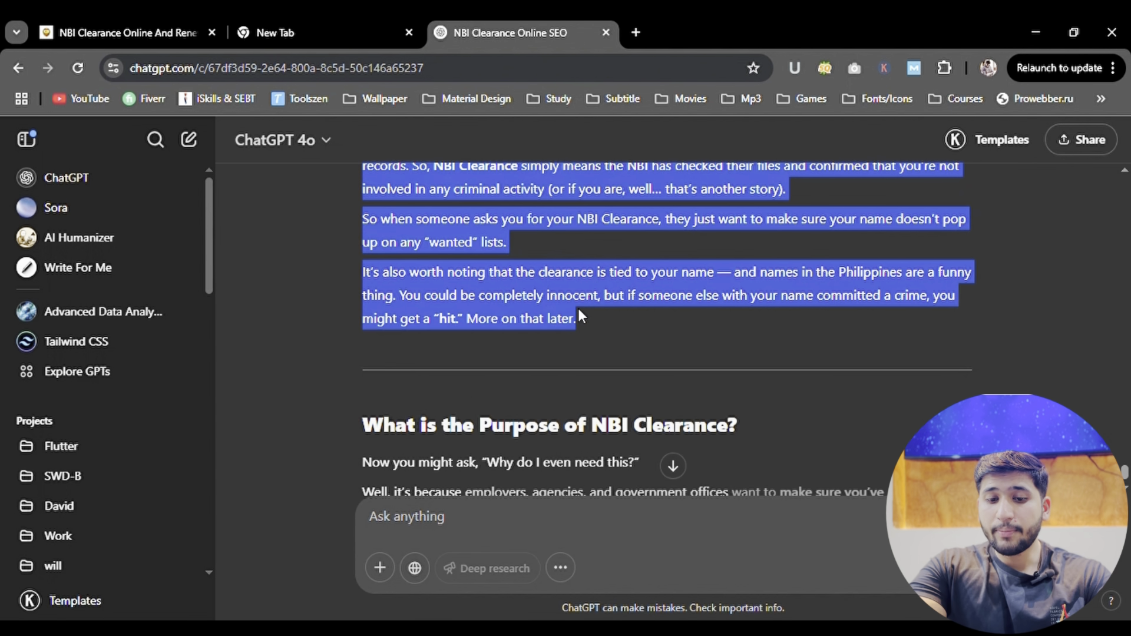
{"action": "left_click", "coordinate": [578, 308]}
- Read the article sections on the purpose of NBI Clearance and who needs it, and recheck the earlier sections
{"action": "scroll", "coordinate": [583, 312], "scroll_direction": "down", "scroll_amount": 2}
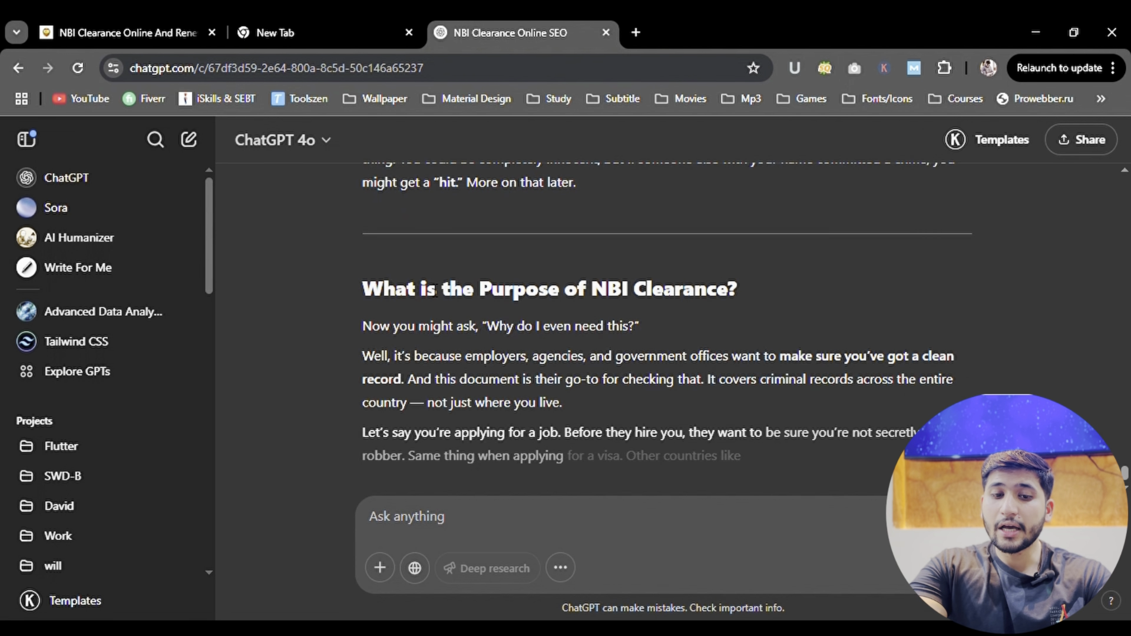
{"action": "scroll", "coordinate": [403, 231], "scroll_direction": "down", "scroll_amount": 1}
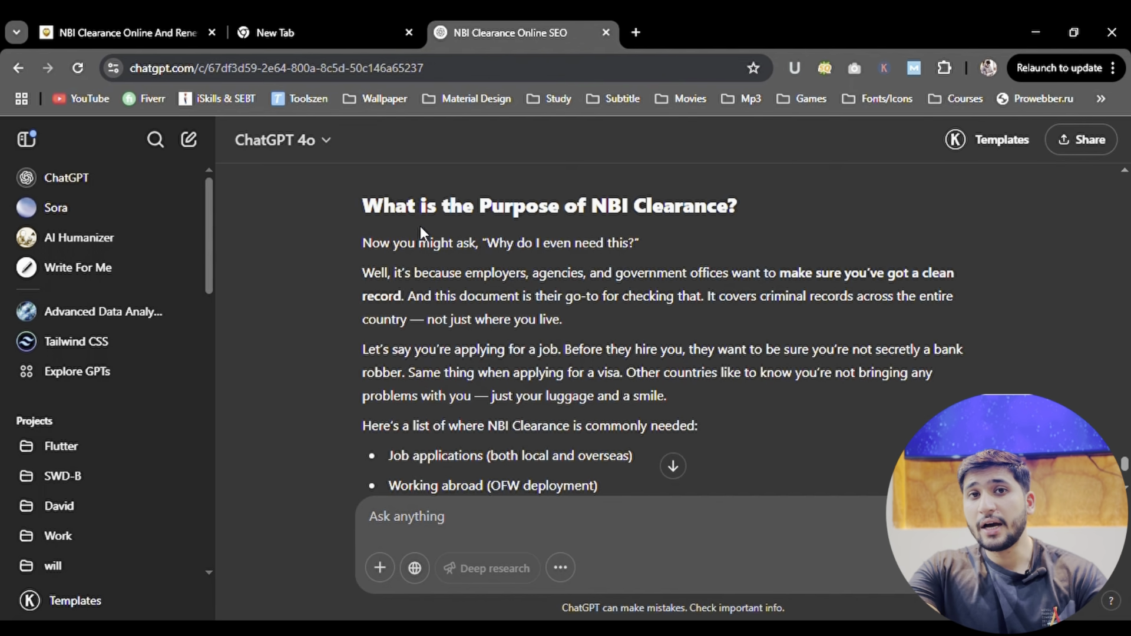
{"action": "scroll", "coordinate": [419, 225], "scroll_direction": "down", "scroll_amount": 3}
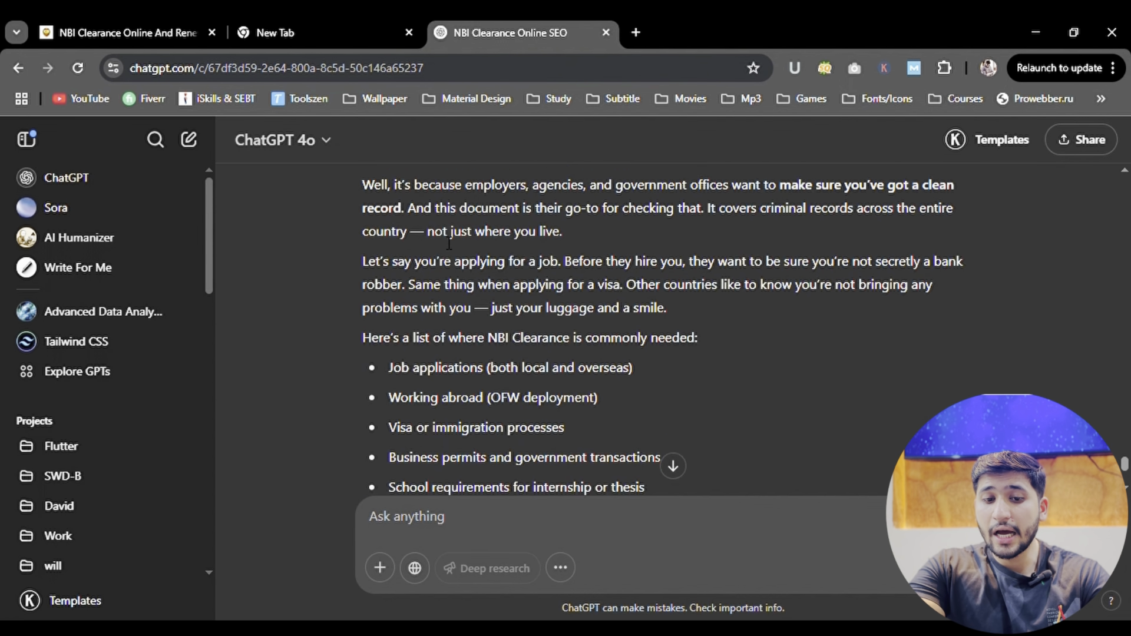
{"action": "scroll", "coordinate": [449, 242], "scroll_direction": "down", "scroll_amount": 5}
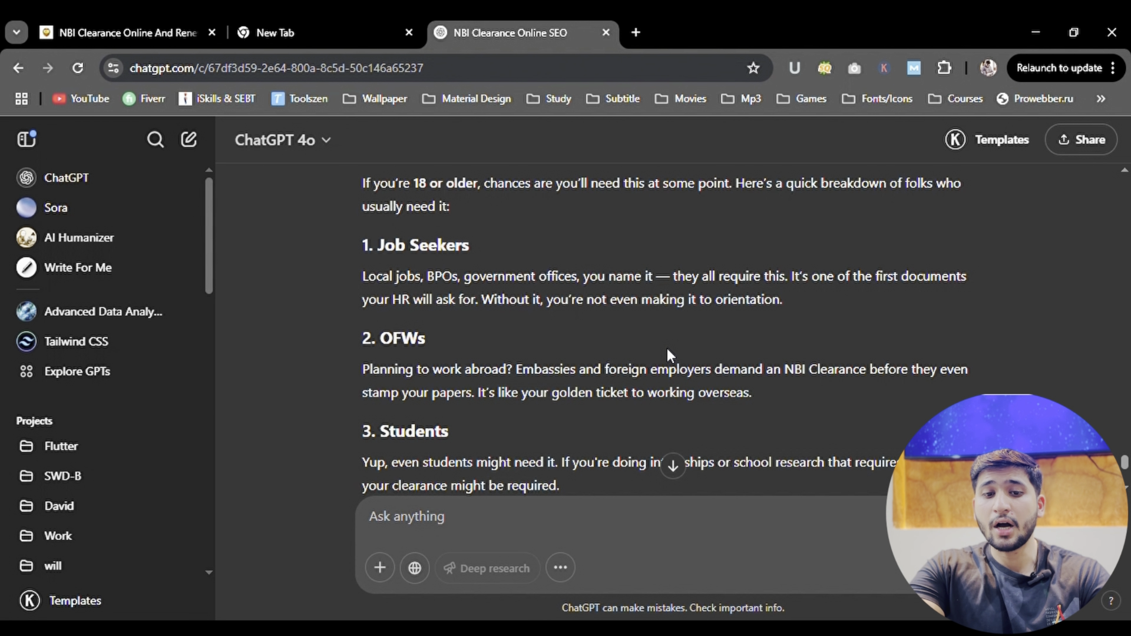
{"action": "scroll", "coordinate": [669, 354], "scroll_direction": "up", "scroll_amount": 3}
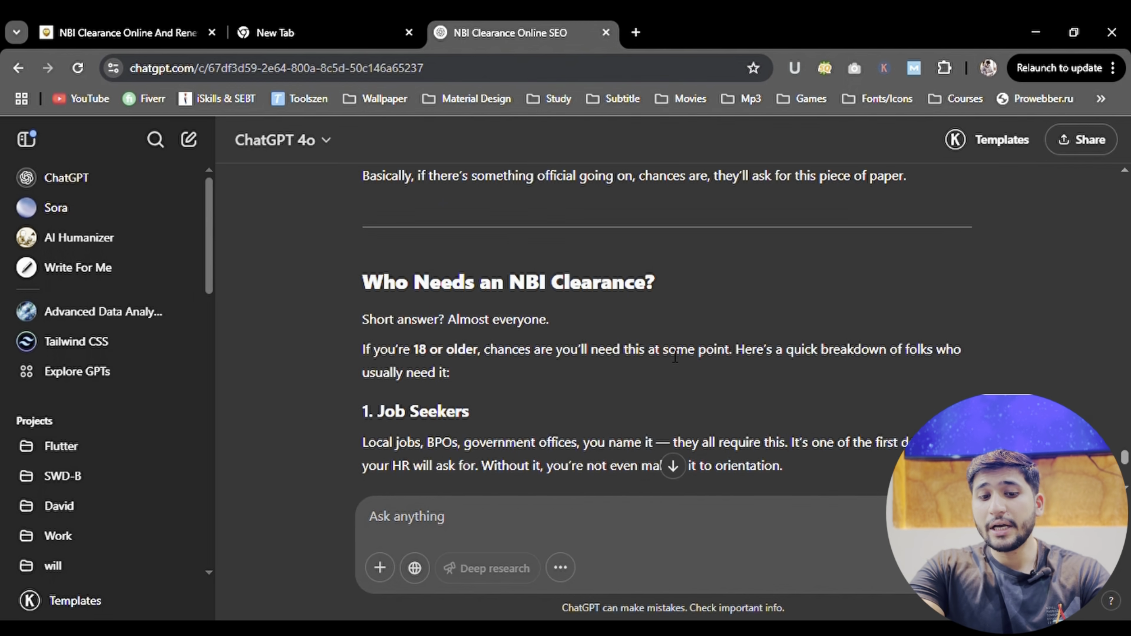
{"action": "scroll", "coordinate": [672, 354], "scroll_direction": "up", "scroll_amount": 10}
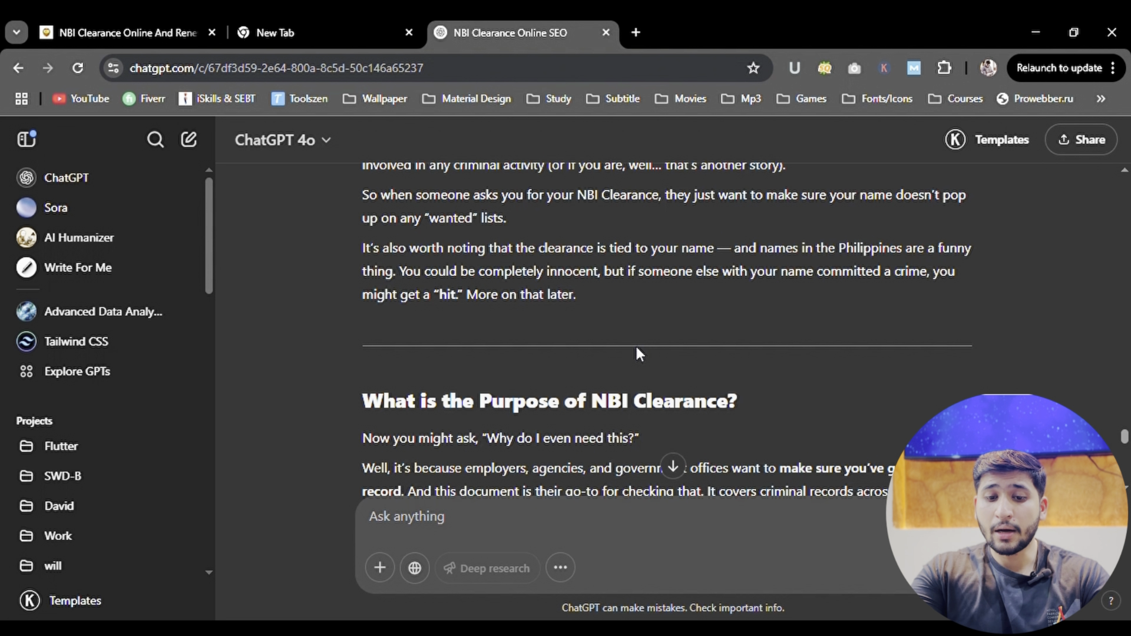
{"action": "scroll", "coordinate": [637, 351], "scroll_direction": "up", "scroll_amount": 4}
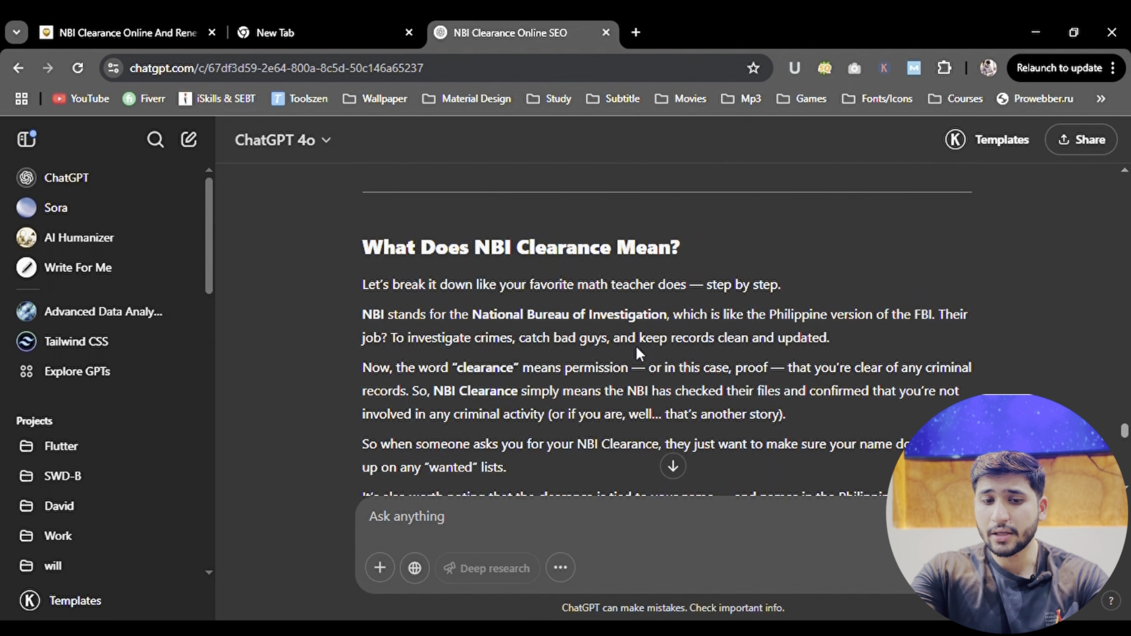
{"action": "scroll", "coordinate": [636, 346], "scroll_direction": "down", "scroll_amount": 3}
{"action": "scroll", "coordinate": [644, 353], "scroll_direction": "down", "scroll_amount": 10}
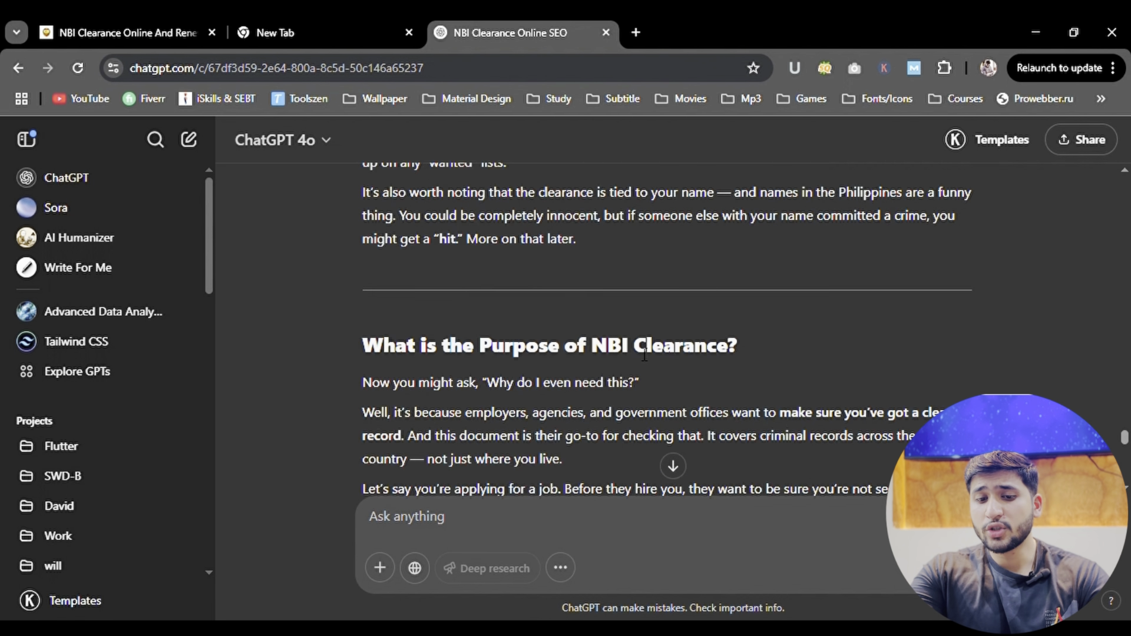
- Read the article's remaining sections, from who needs an NBI Clearance to its comparison with Police Clearance and the closing note
{"action": "scroll", "coordinate": [644, 353], "scroll_direction": "down", "scroll_amount": 4}
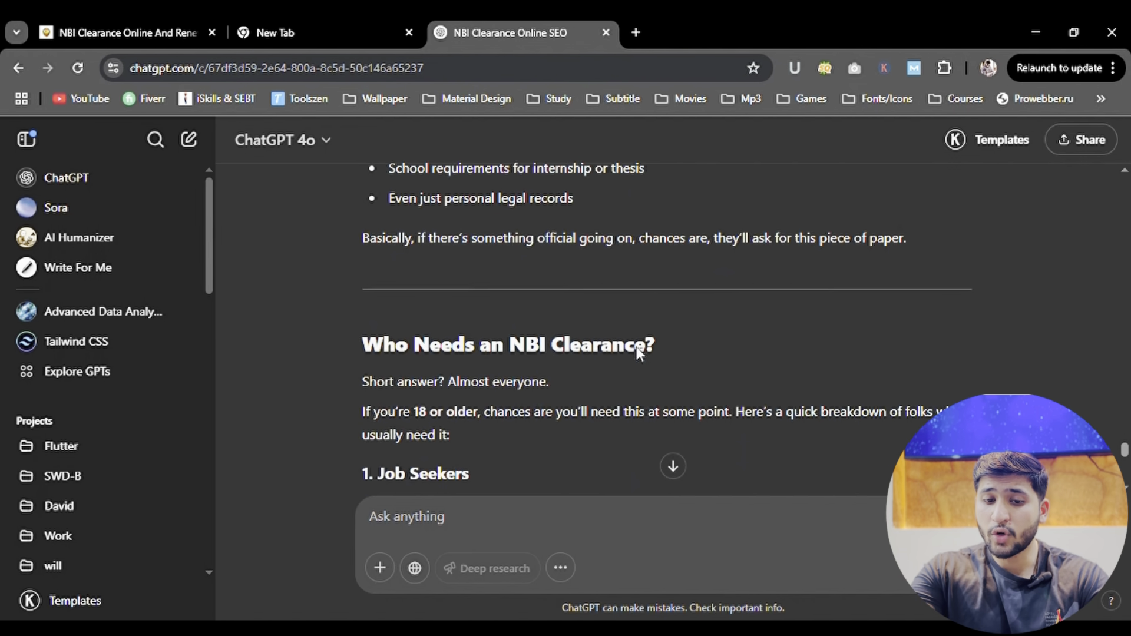
{"action": "scroll", "coordinate": [639, 354], "scroll_direction": "down", "scroll_amount": 4}
{"action": "scroll", "coordinate": [636, 352], "scroll_direction": "down", "scroll_amount": 3}
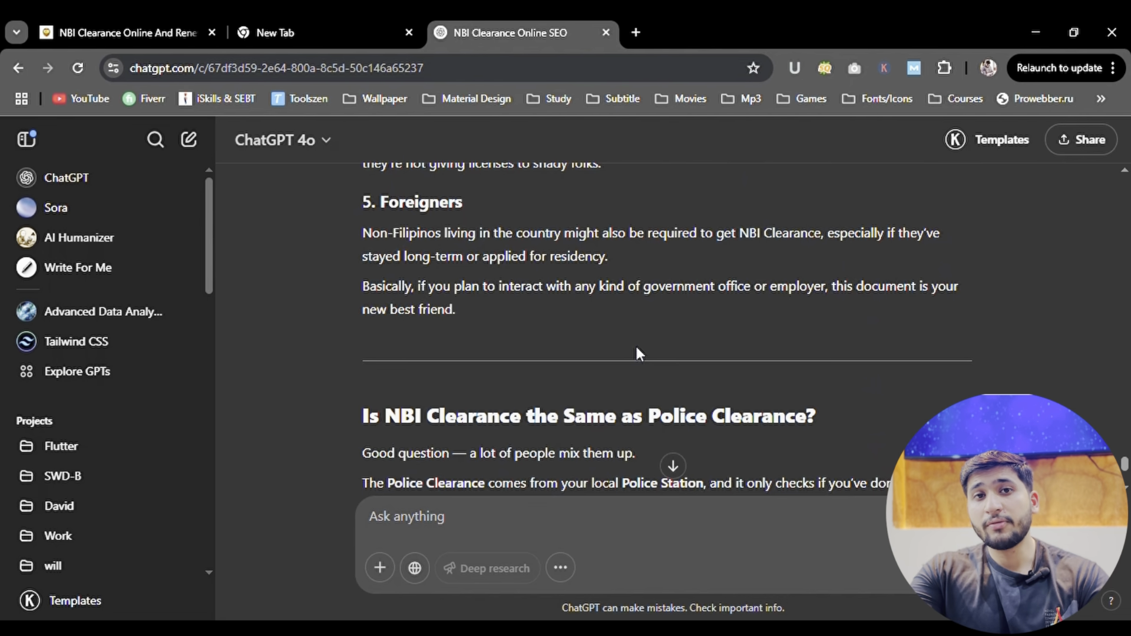
{"action": "scroll", "coordinate": [636, 353], "scroll_direction": "down", "scroll_amount": 6}
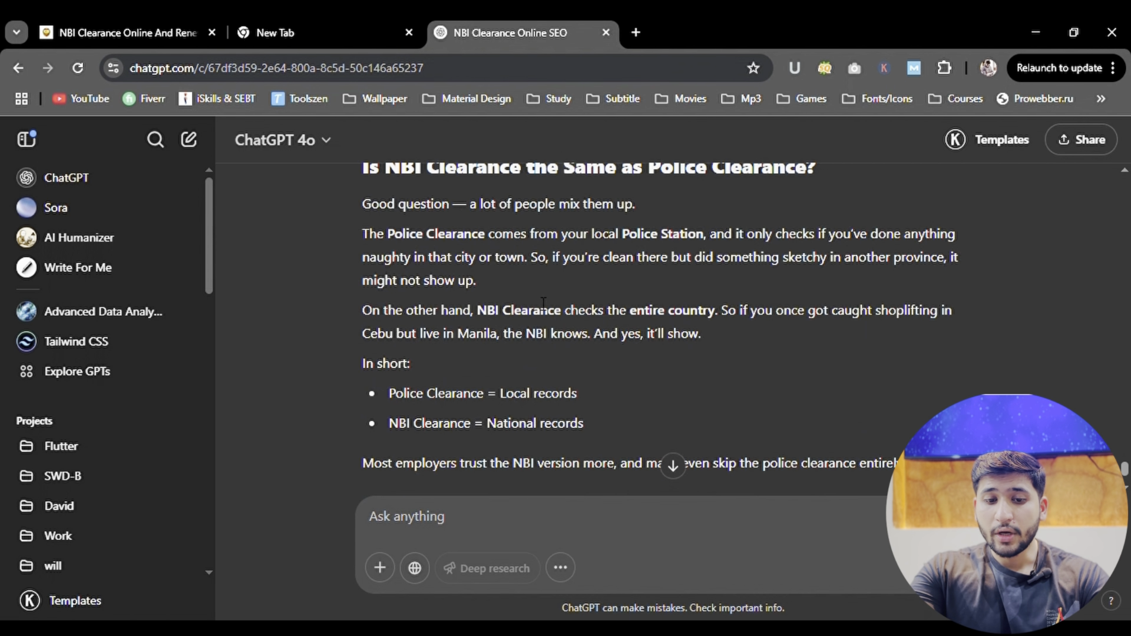
{"action": "scroll", "coordinate": [624, 335], "scroll_direction": "up", "scroll_amount": 5}
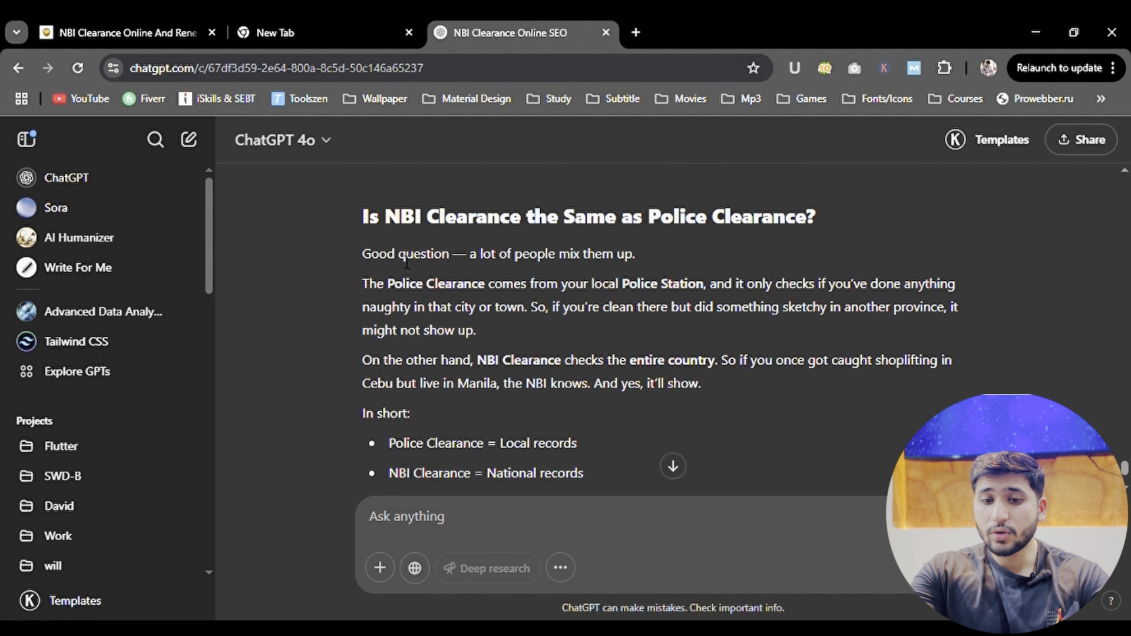
{"action": "scroll", "coordinate": [617, 305], "scroll_direction": "up", "scroll_amount": 1}
{"action": "scroll", "coordinate": [567, 292], "scroll_direction": "up", "scroll_amount": 10}
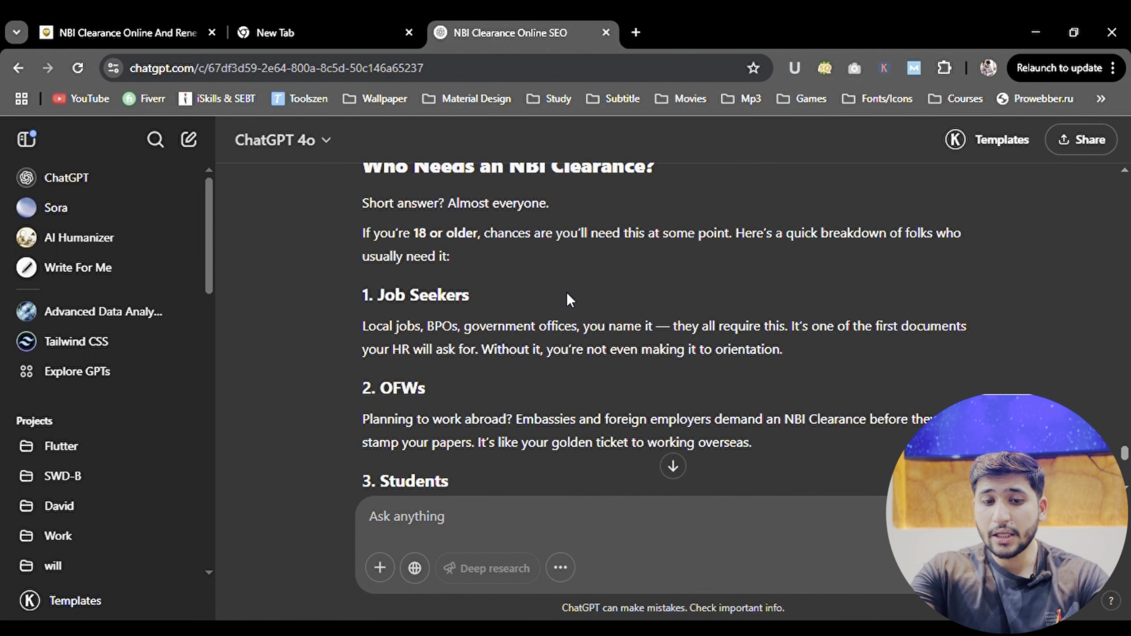
{"action": "scroll", "coordinate": [567, 292], "scroll_direction": "down", "scroll_amount": 15}
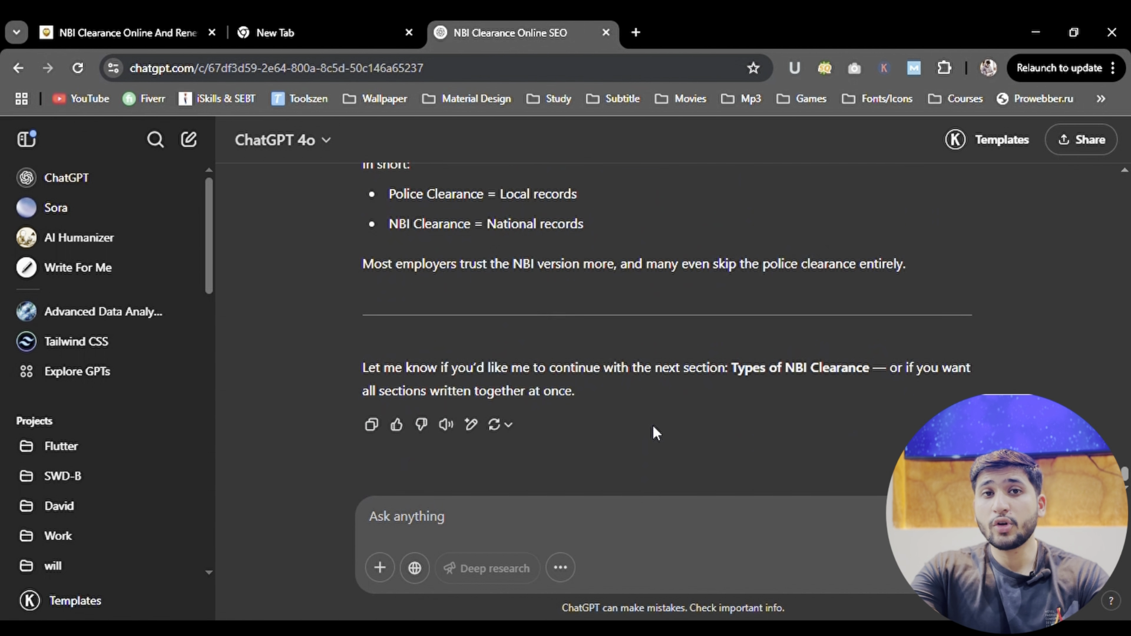
- Send the prompt "provide me faqs and conclusion about this article"
{"action": "left_click", "coordinate": [582, 514]}
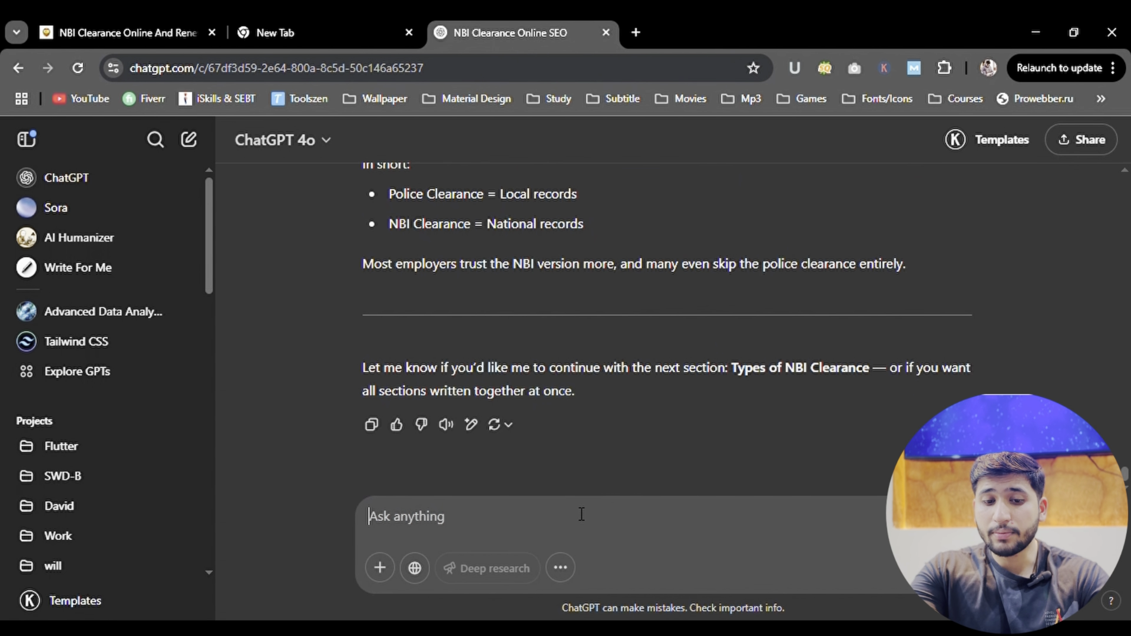
{"action": "type", "text": "pro"}
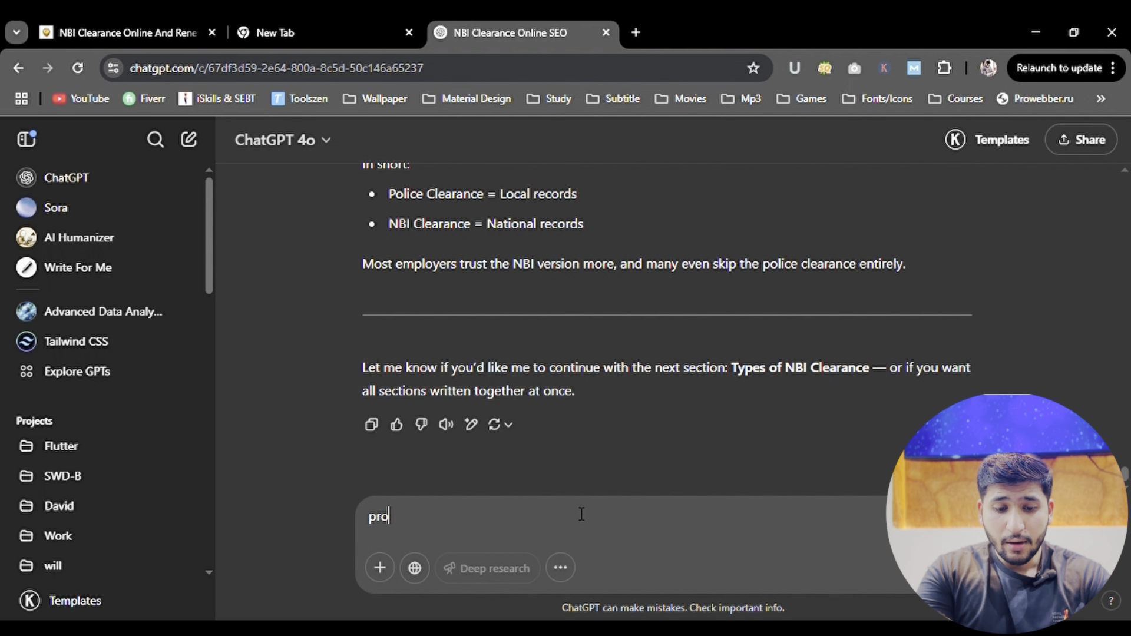
{"action": "type", "text": "vdi"}
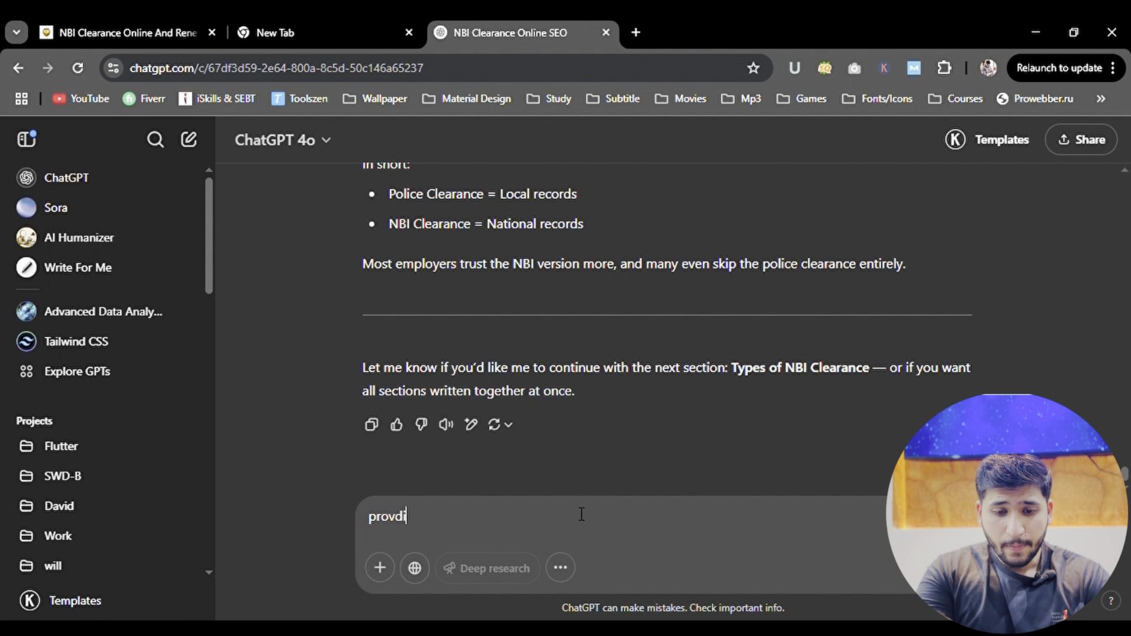
{"action": "key", "text": "BackSpace"}
{"action": "type", "text": "vide me faq"}
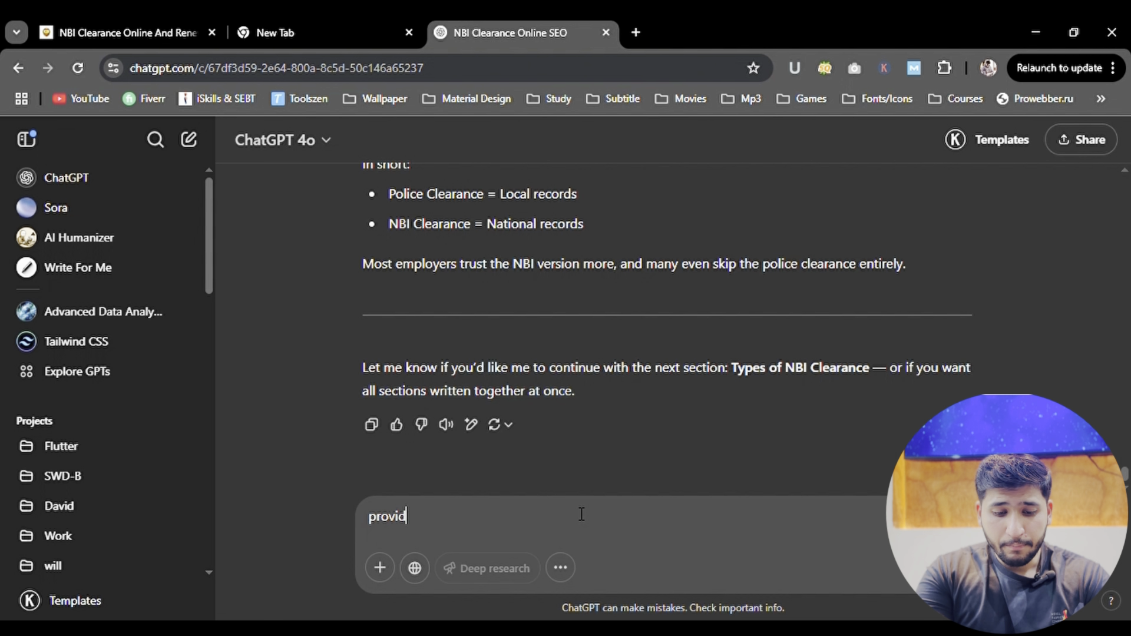
{"action": "type", "text": "s "}
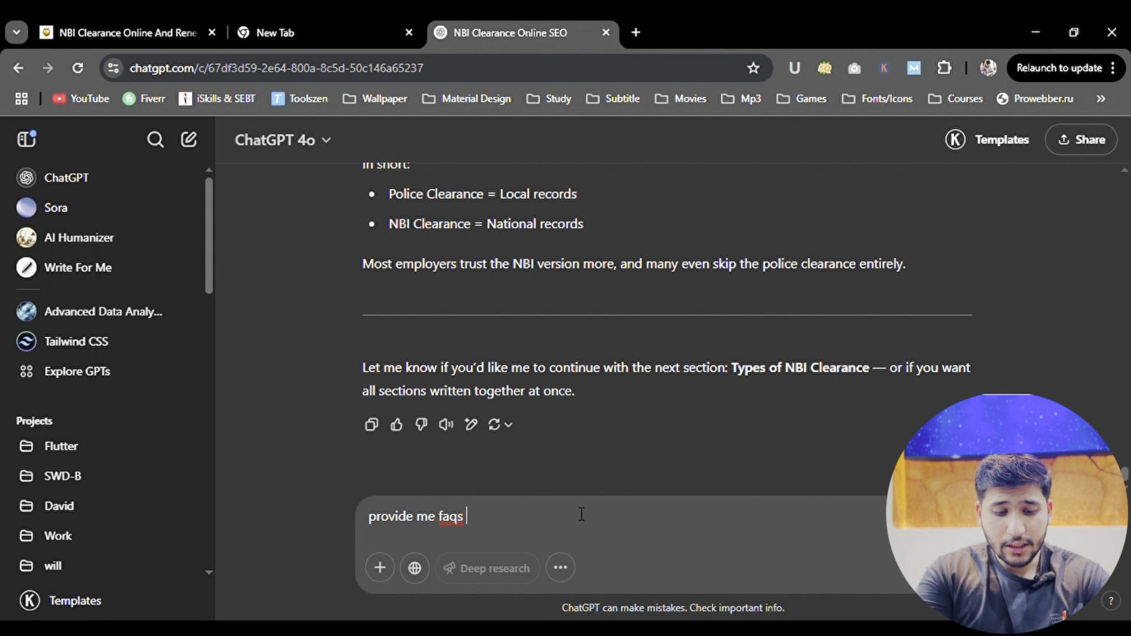
{"action": "type", "text": "and conc"}
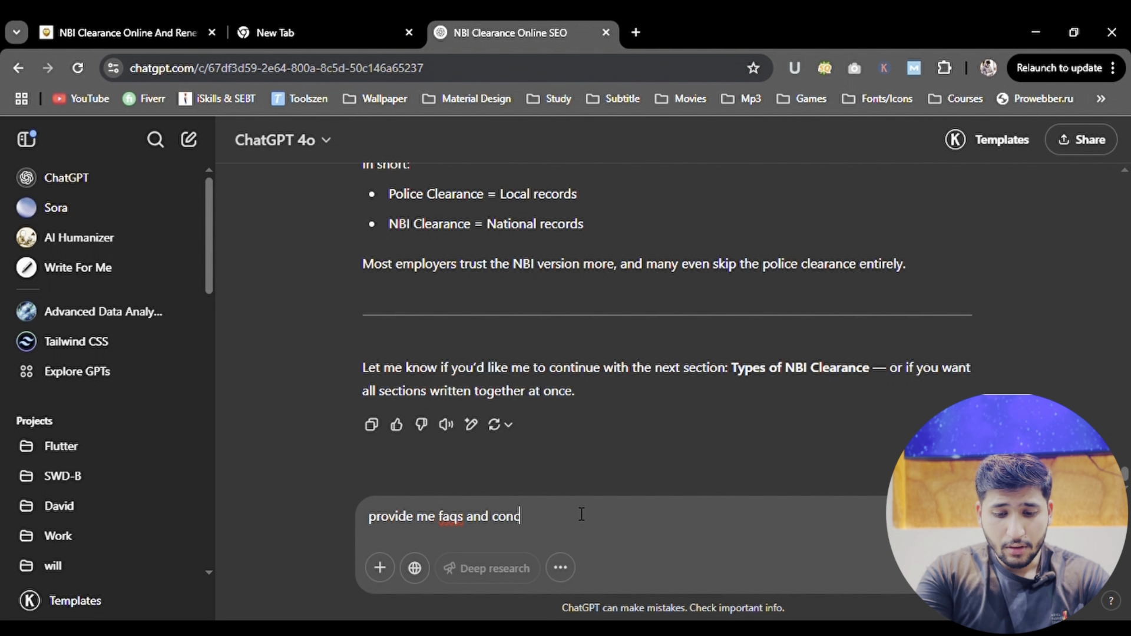
{"action": "type", "text": "lusion about th"}
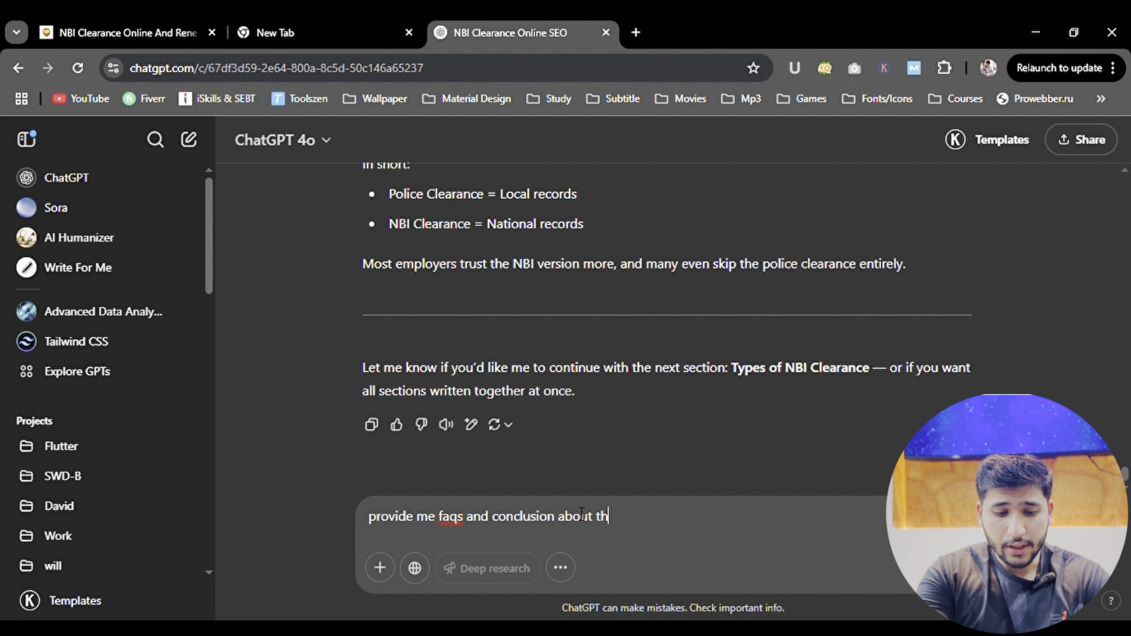
{"action": "type", "text": "is article"}
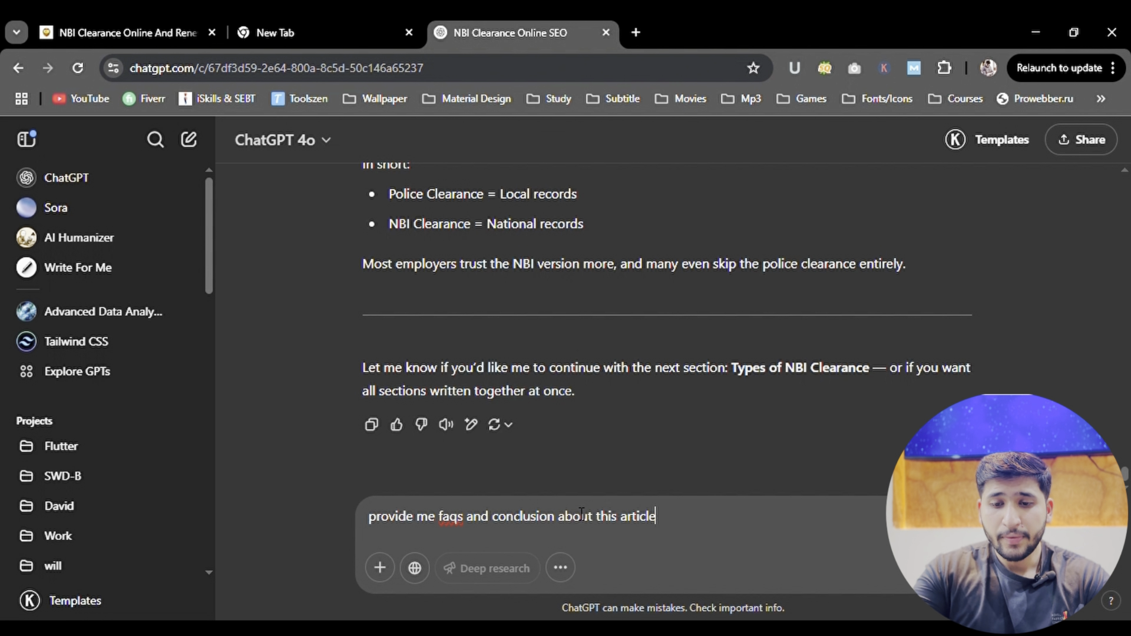
{"action": "key", "text": "Return"}
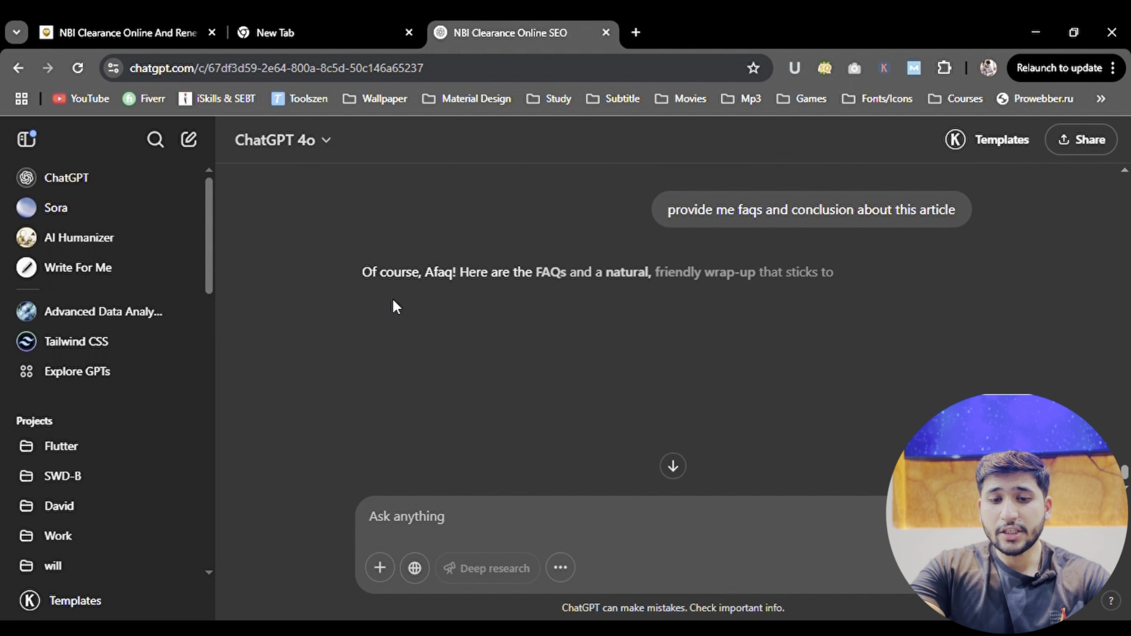
- Review the generated FAQs about NBI Clearance and highlight the whole "Final Thoughts" section with its heading
{"action": "scroll", "coordinate": [543, 306], "scroll_direction": "down", "scroll_amount": 1}
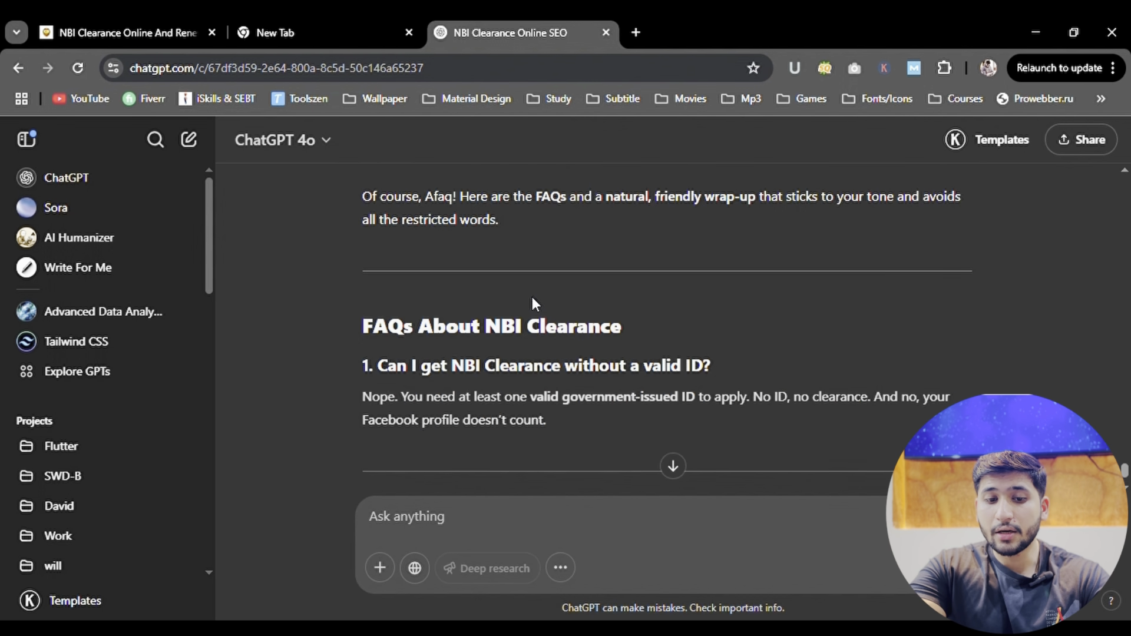
{"action": "scroll", "coordinate": [532, 294], "scroll_direction": "down", "scroll_amount": 5}
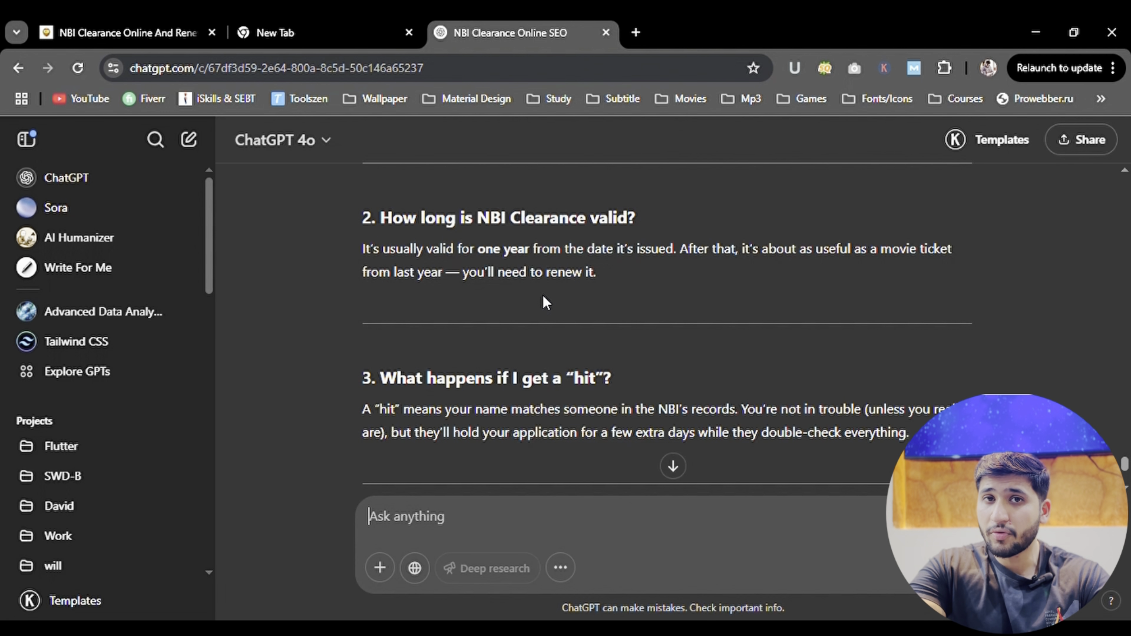
{"action": "scroll", "coordinate": [542, 296], "scroll_direction": "down", "scroll_amount": 5}
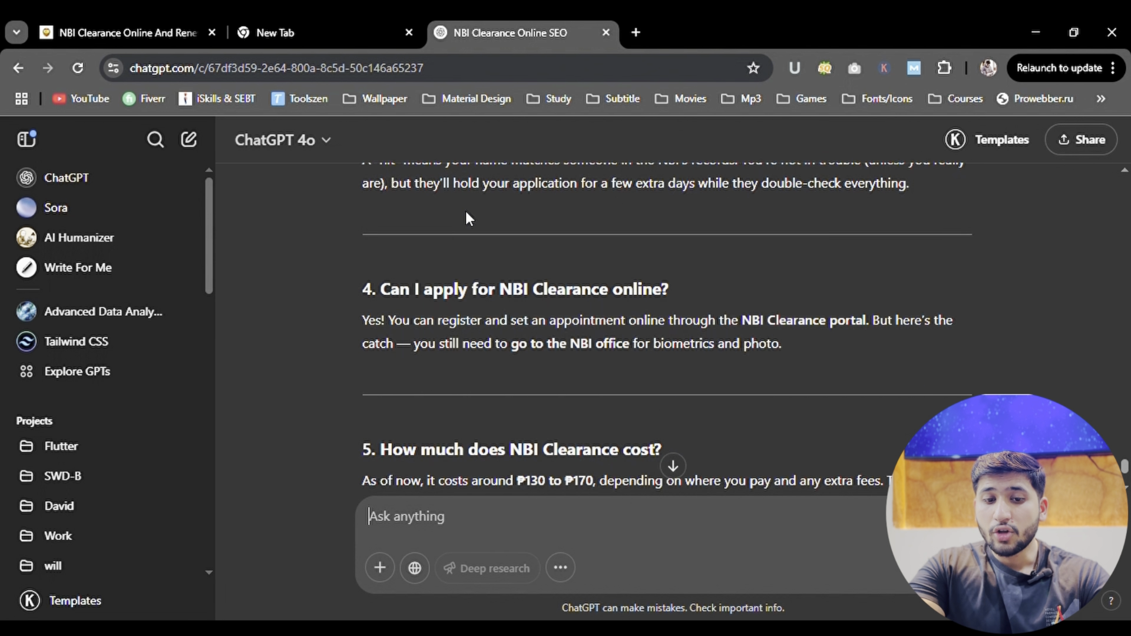
{"action": "scroll", "coordinate": [466, 383], "scroll_direction": "down", "scroll_amount": 8}
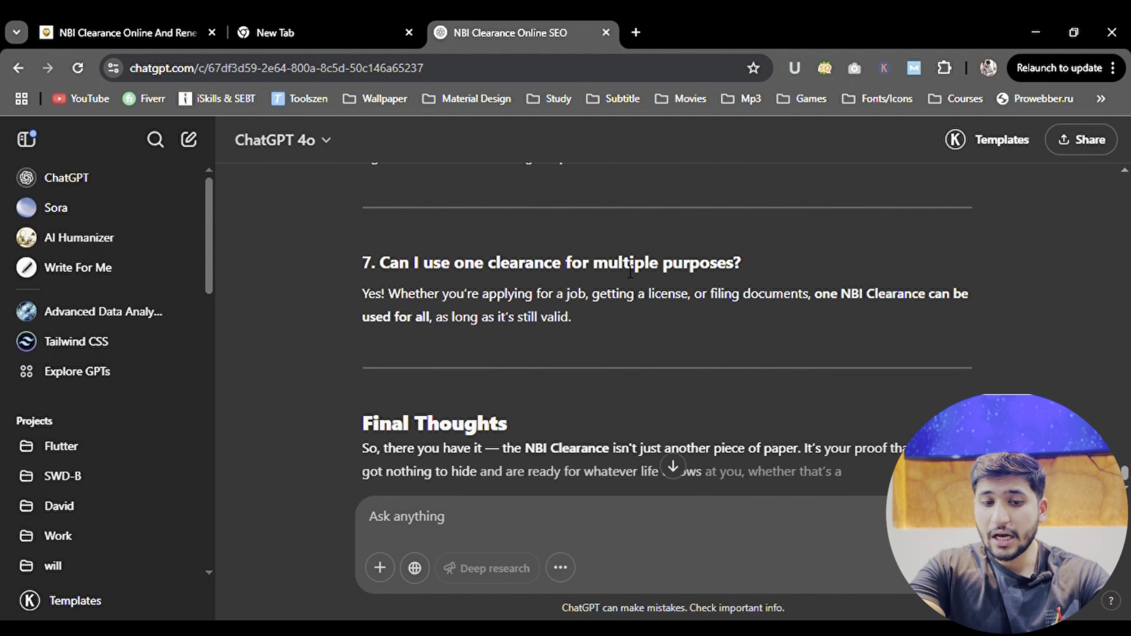
{"action": "left_click_drag", "start_coordinate": [362, 349], "coordinate": [529, 352]}
{"action": "scroll", "coordinate": [528, 352], "scroll_direction": "down", "scroll_amount": 2}
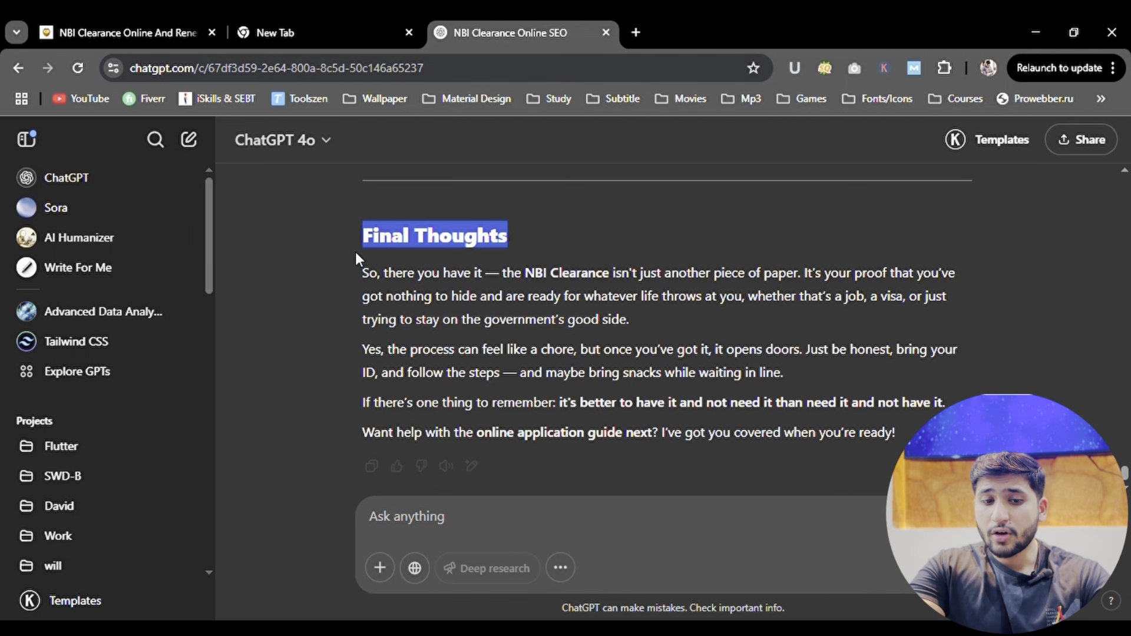
{"action": "left_click", "coordinate": [358, 227]}
{"action": "left_click_drag", "start_coordinate": [358, 227], "coordinate": [900, 432]}
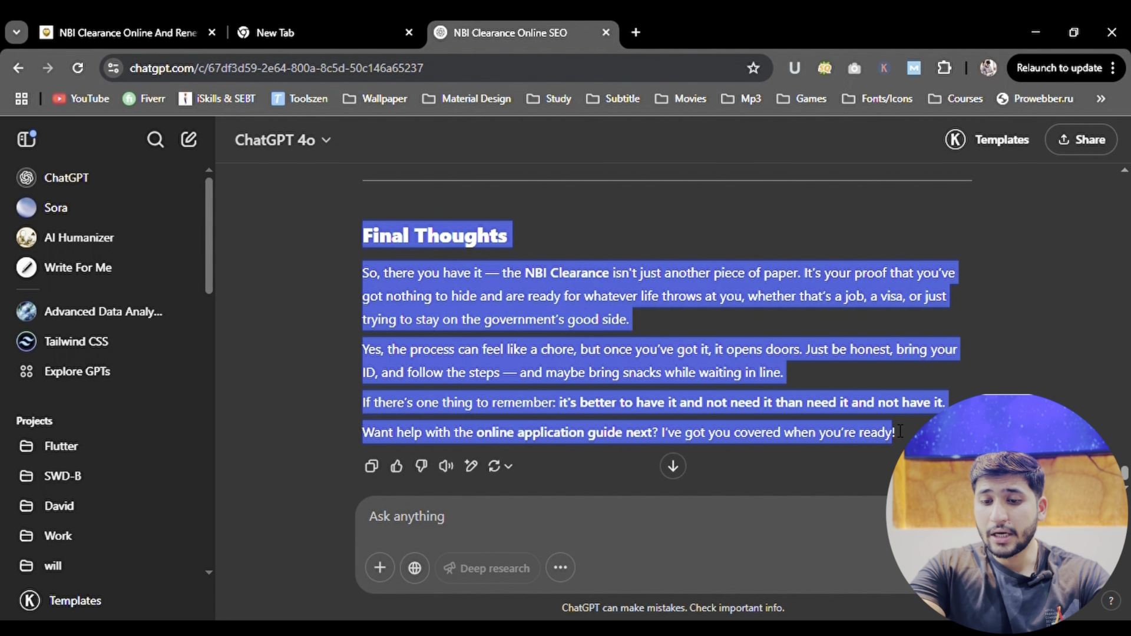